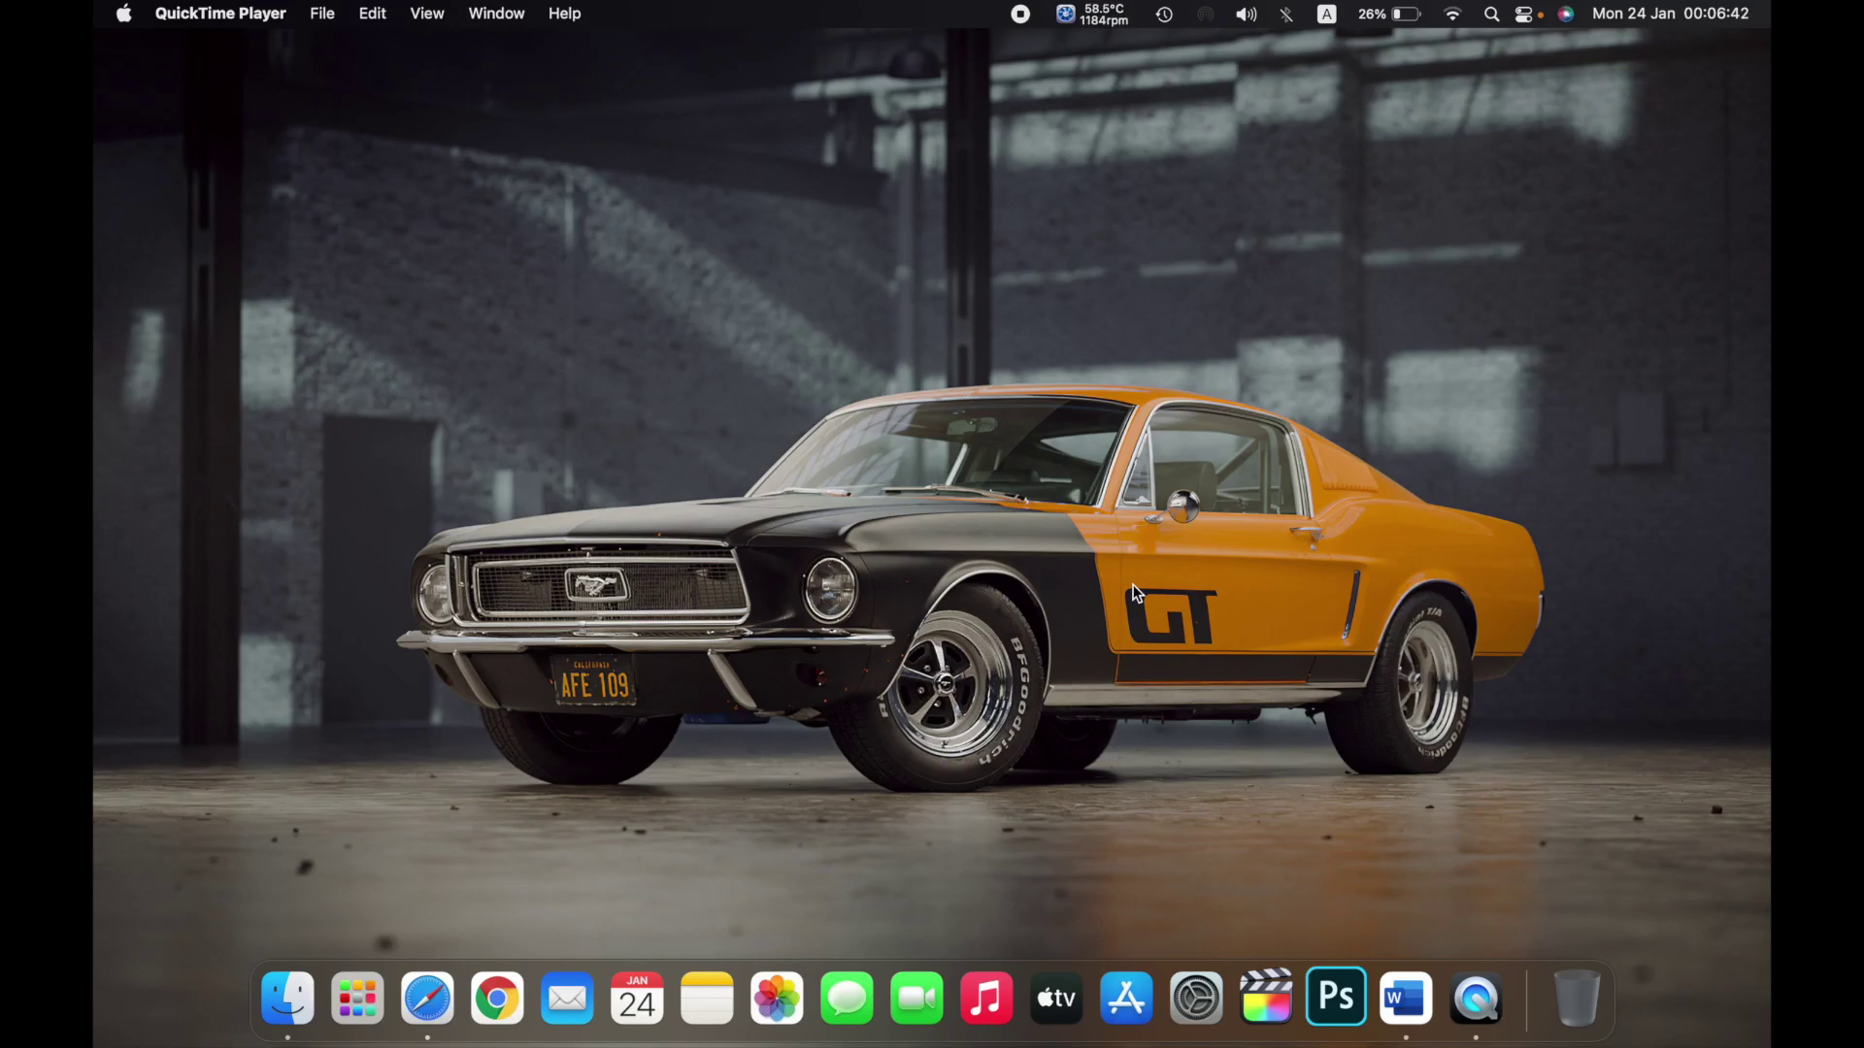
# - Open Notifications & Focus in System Preferences and switch to its Focus tab
pyautogui.click(1196, 998)
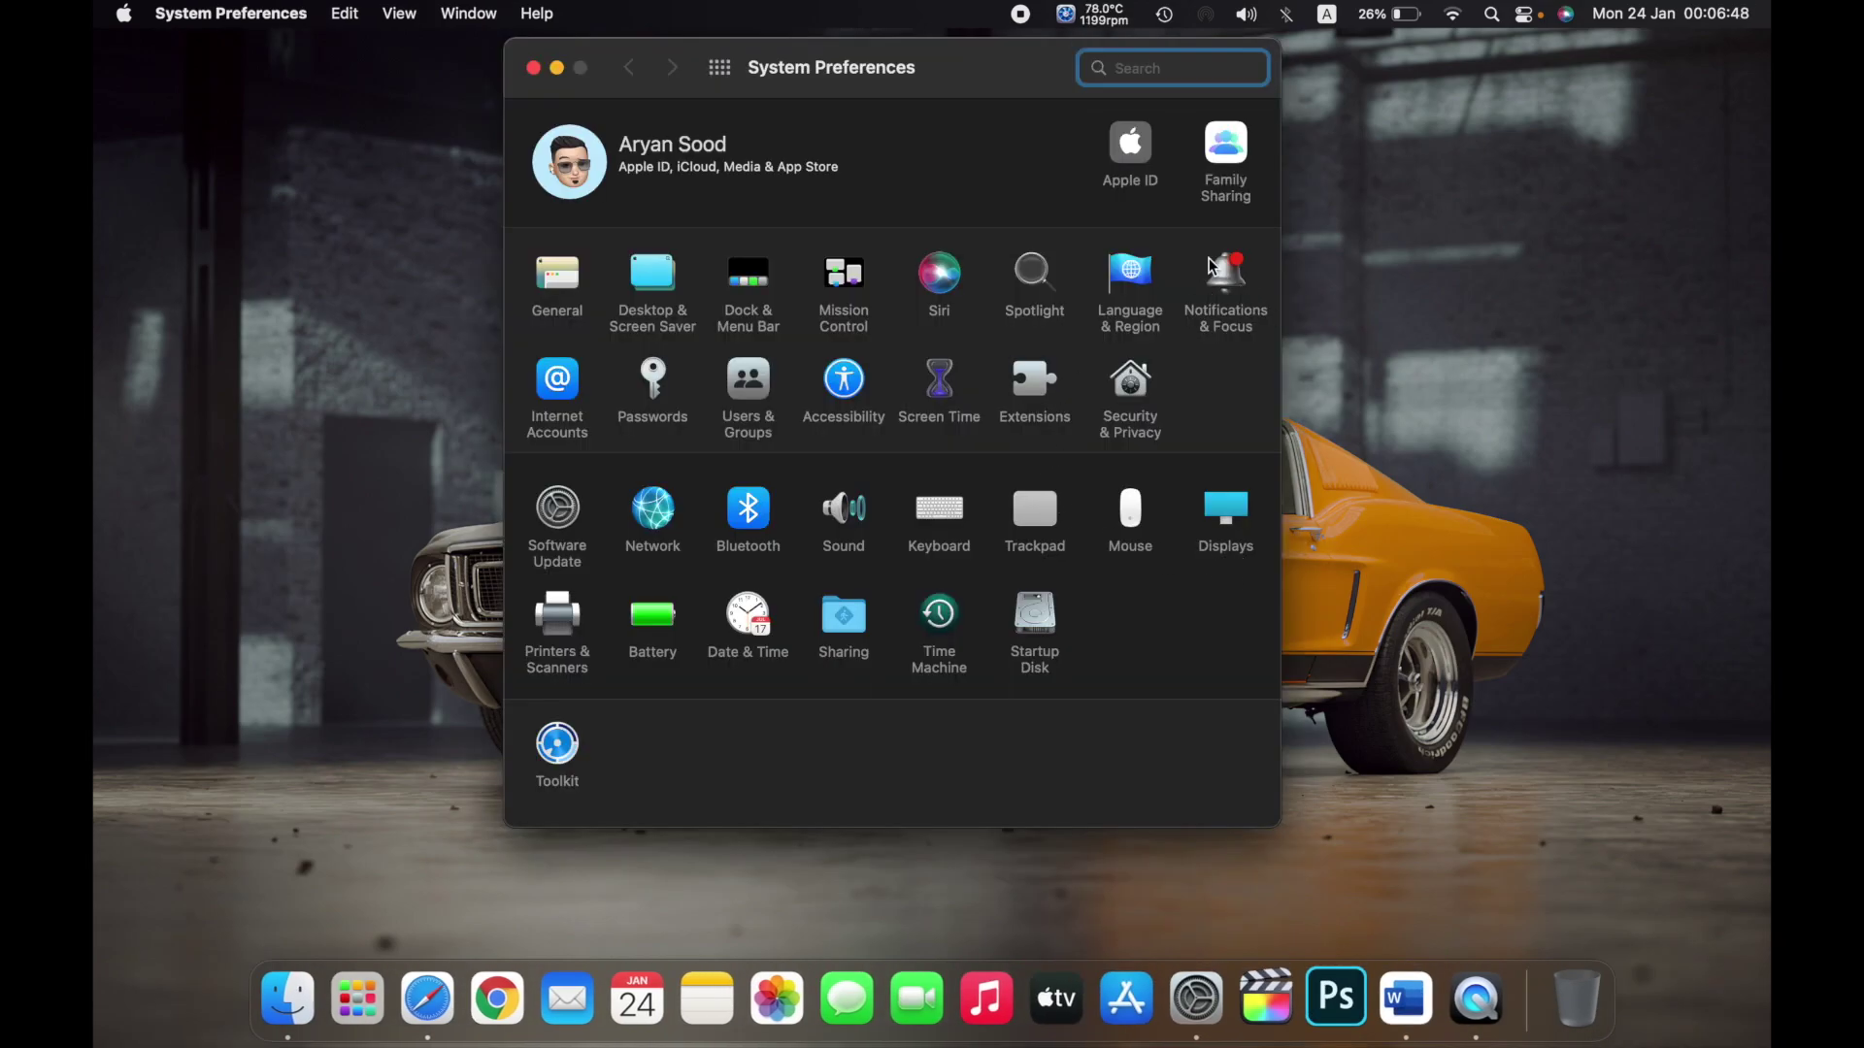
pyautogui.click(1231, 275)
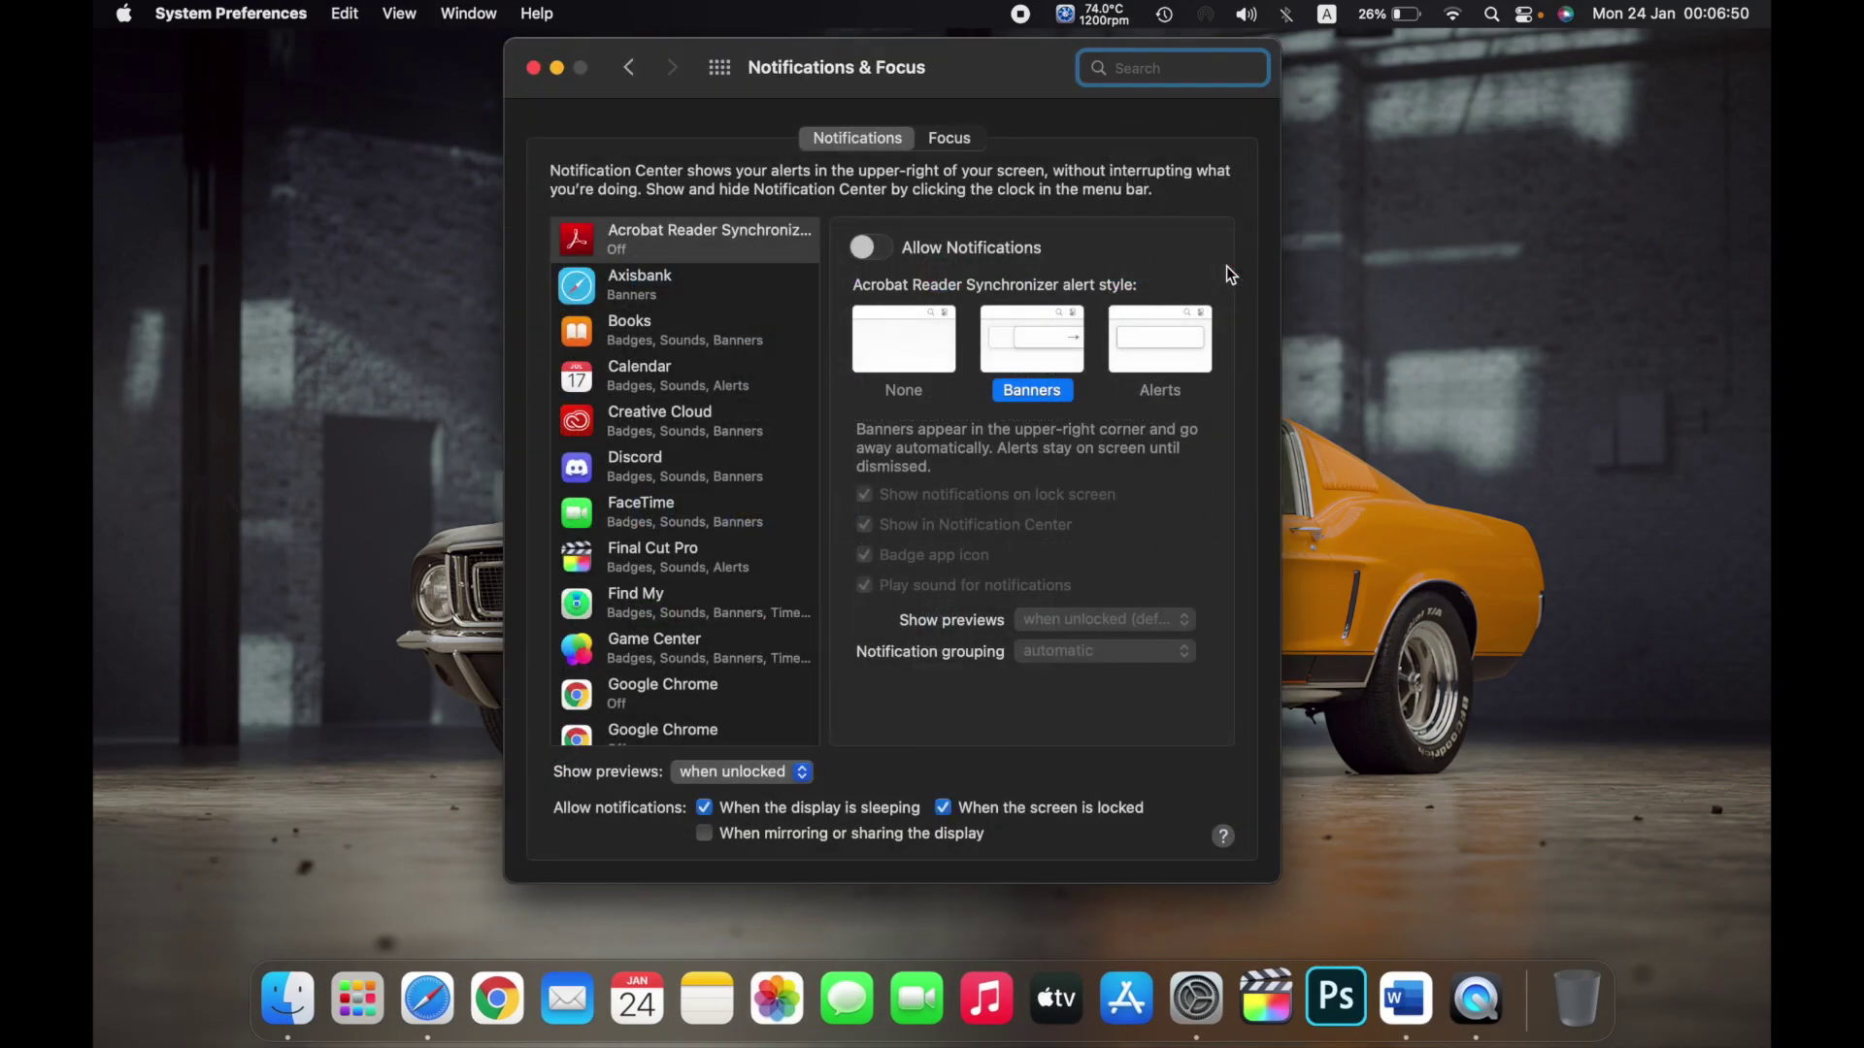
pyautogui.click(955, 146)
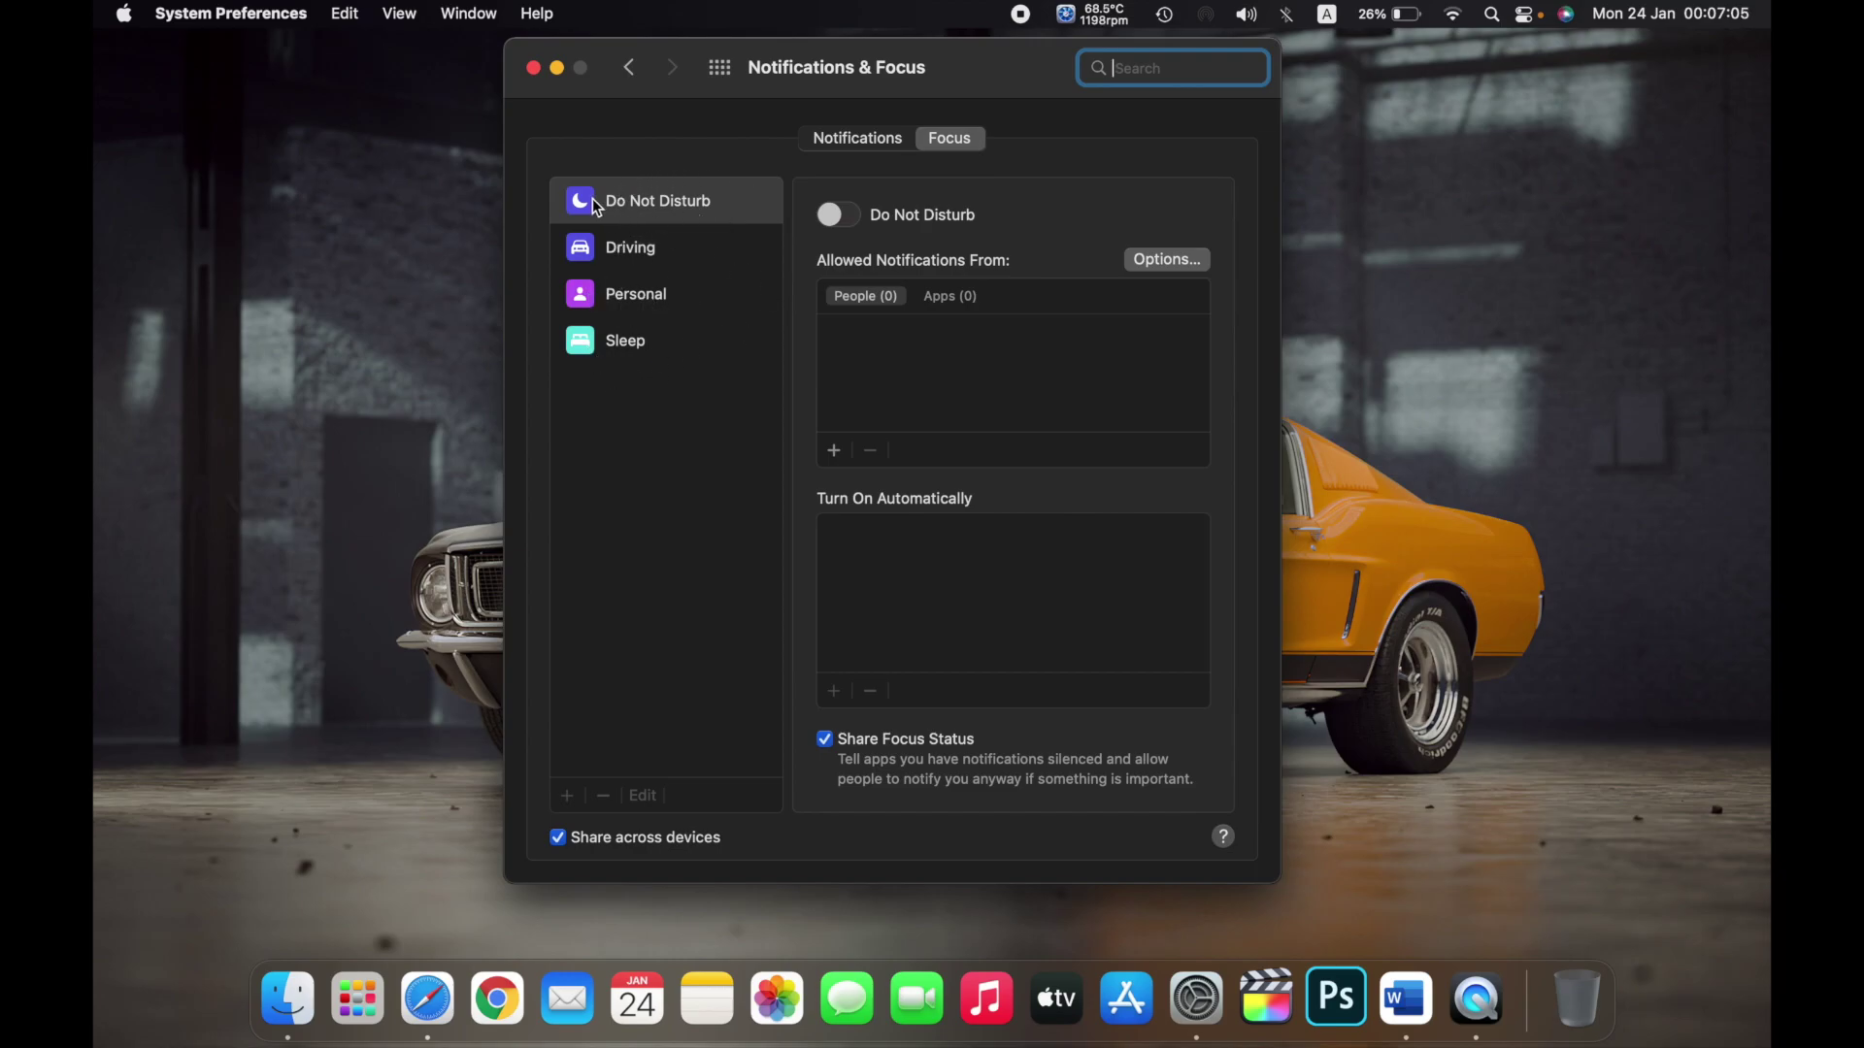
# - Select Do Not Disturb in the Focus list and switch it on
pyautogui.click(658, 204)
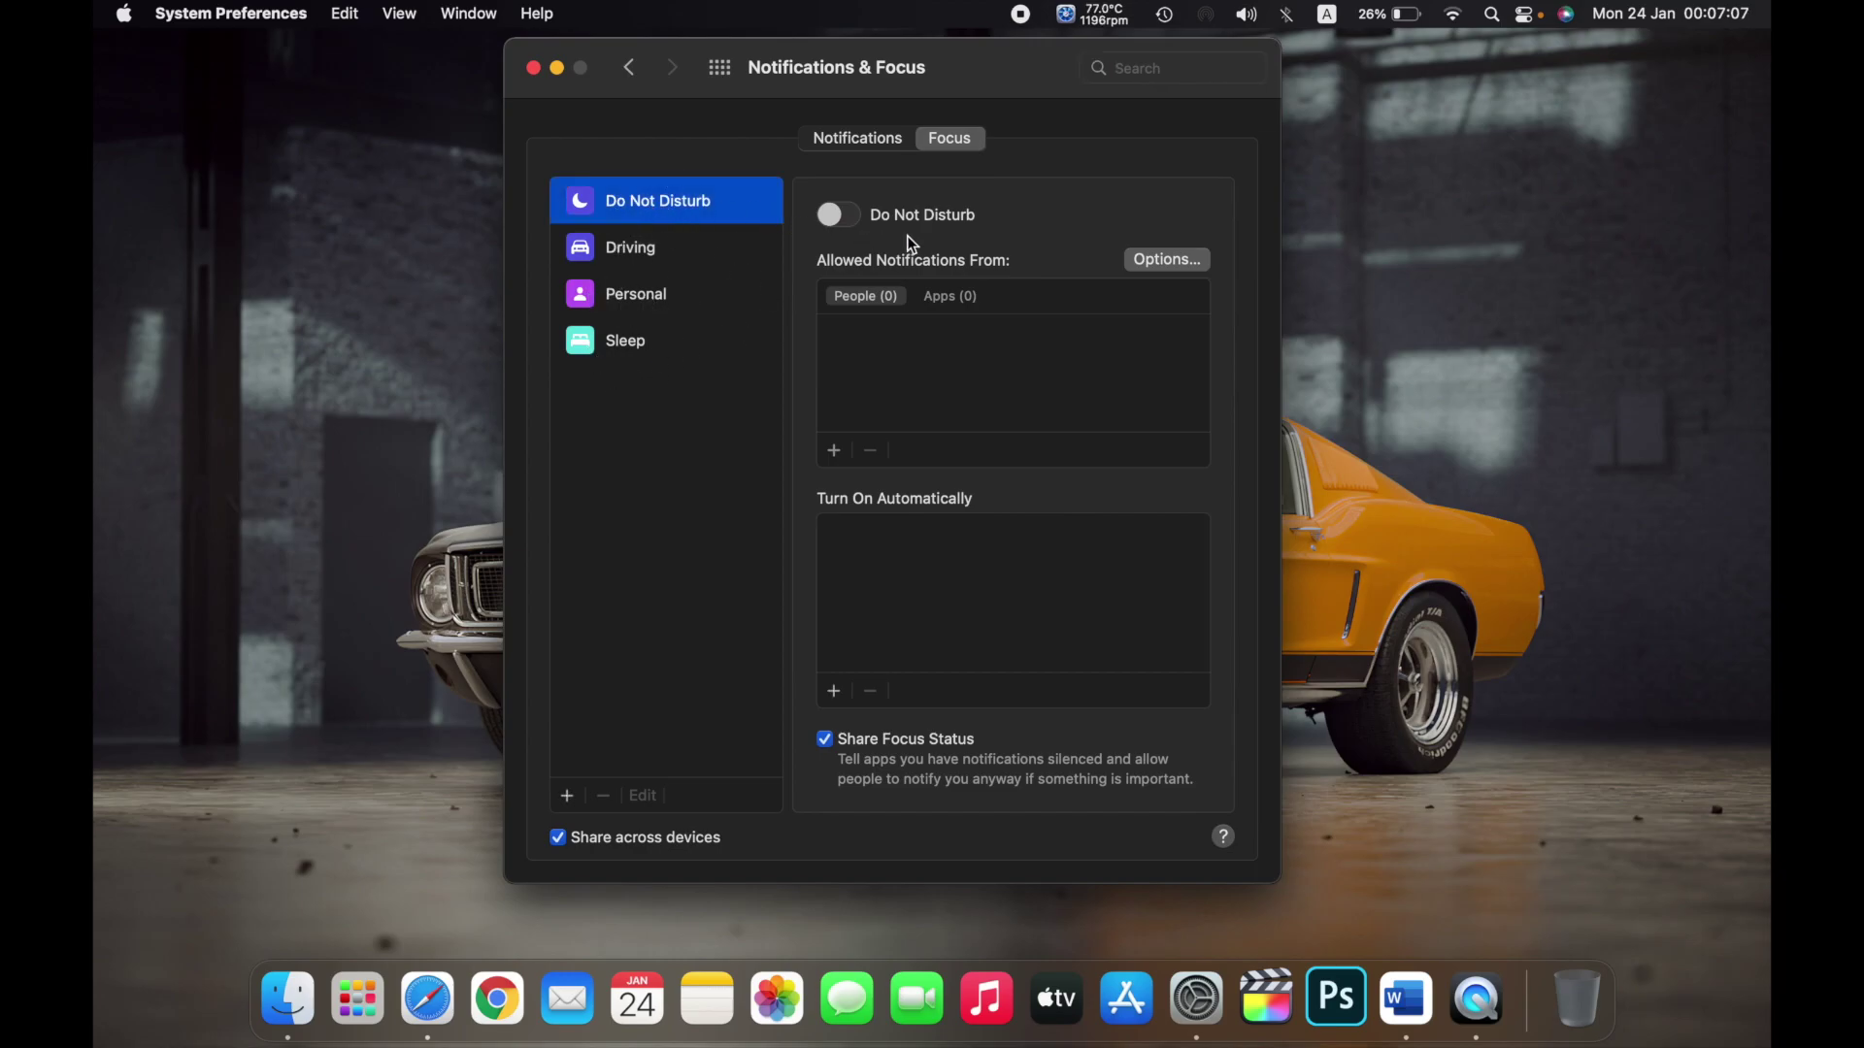
pyautogui.click(845, 221)
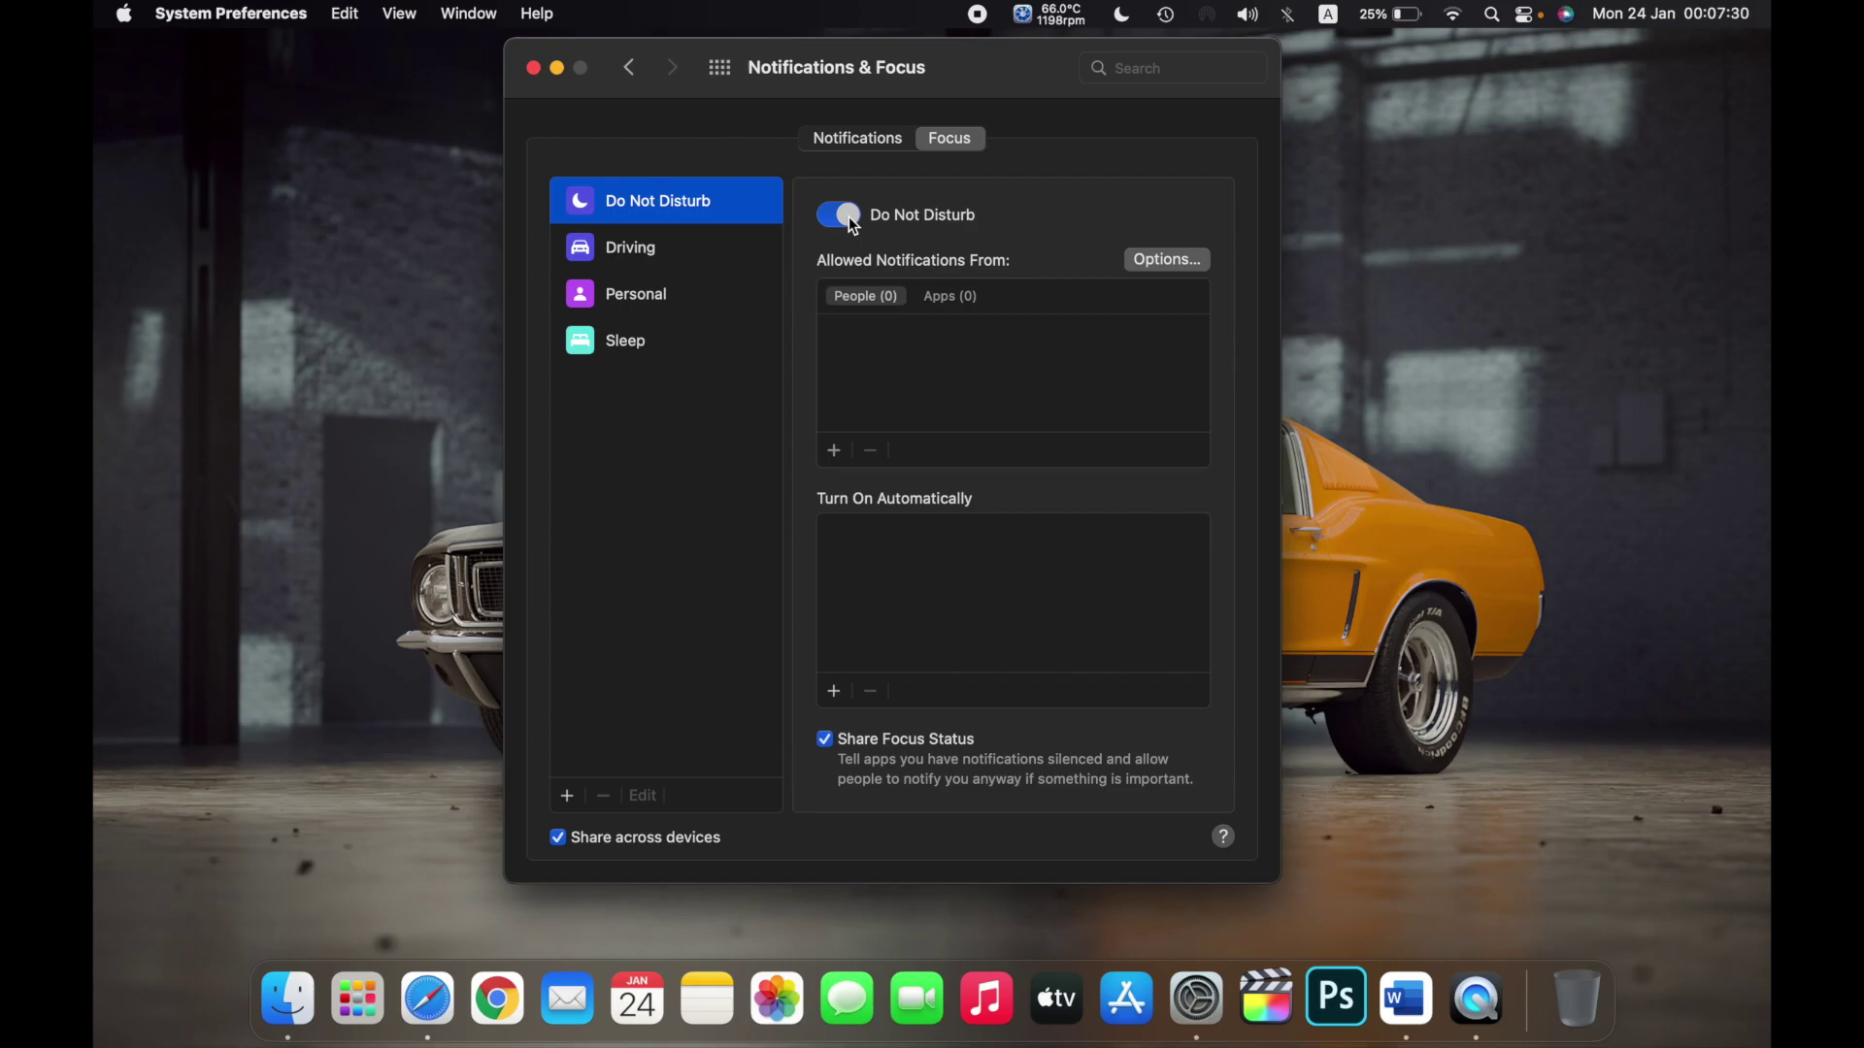
# - Turn the Driving focus on and back off, then nudge the window slightly higher
pyautogui.click(613, 250)
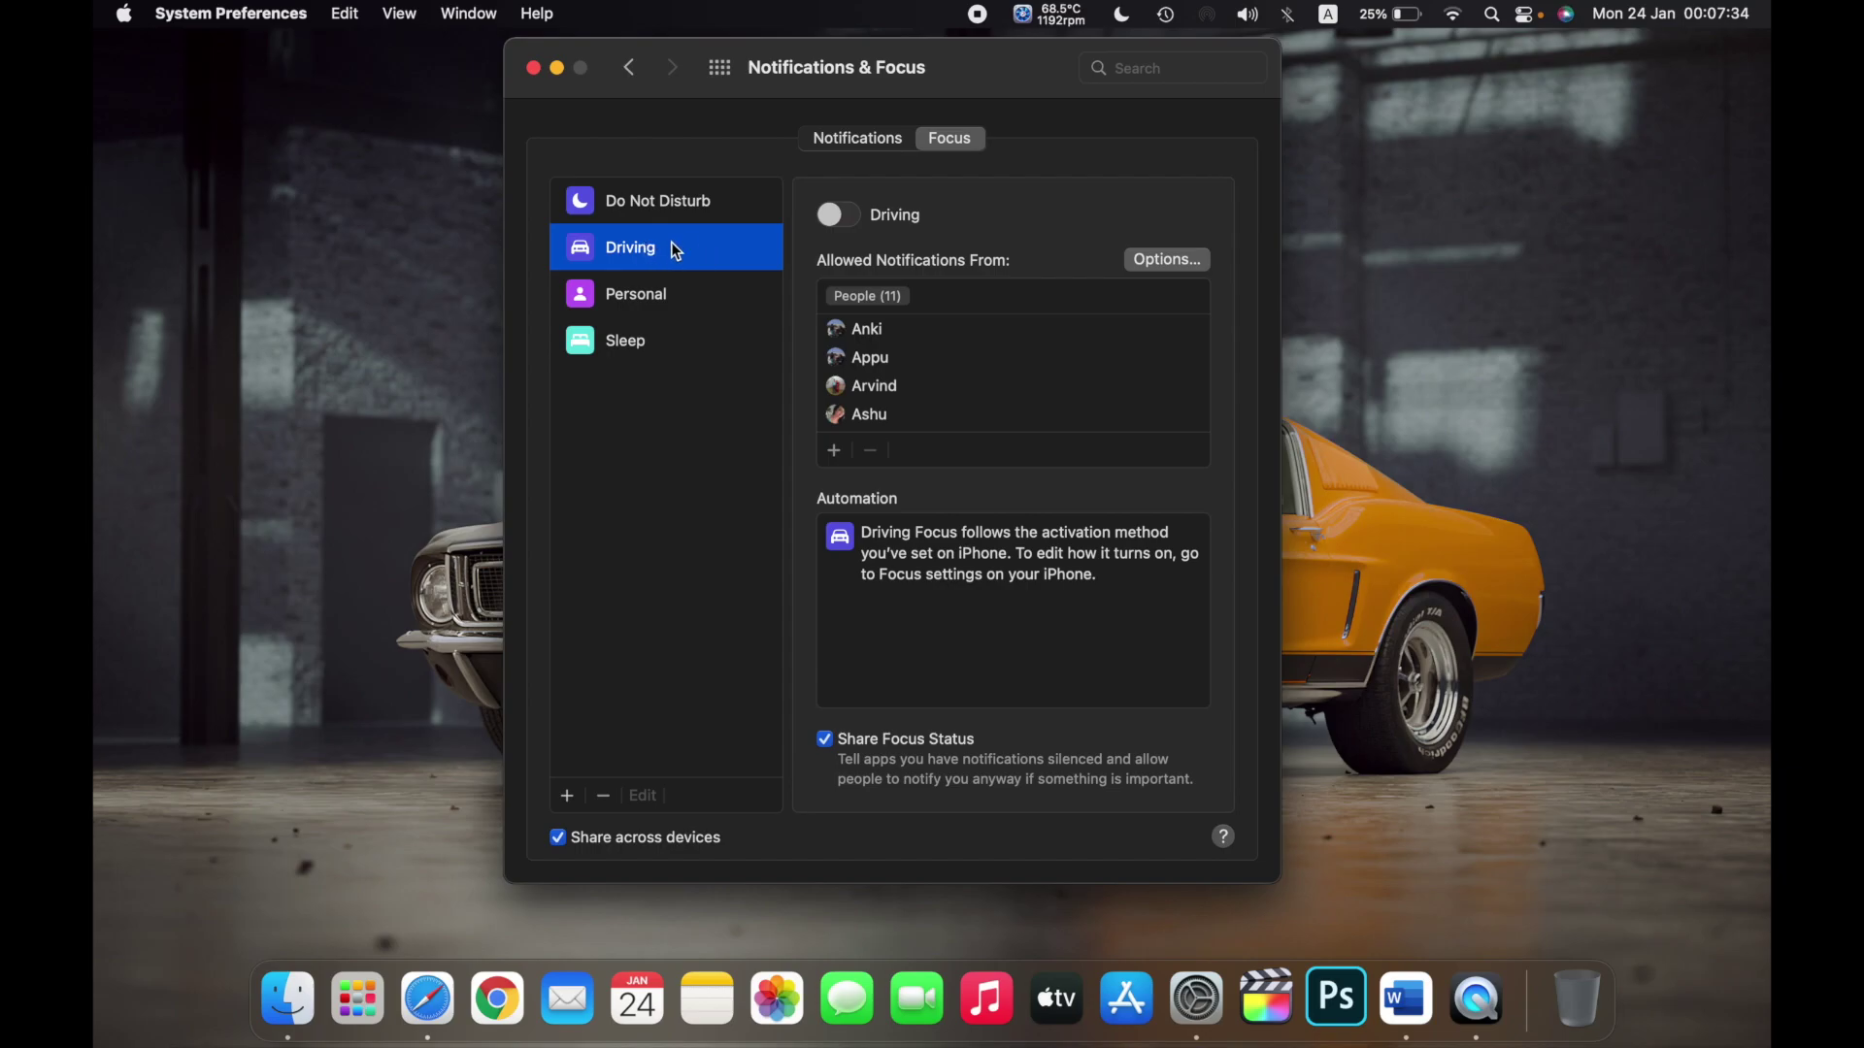
pyautogui.click(831, 217)
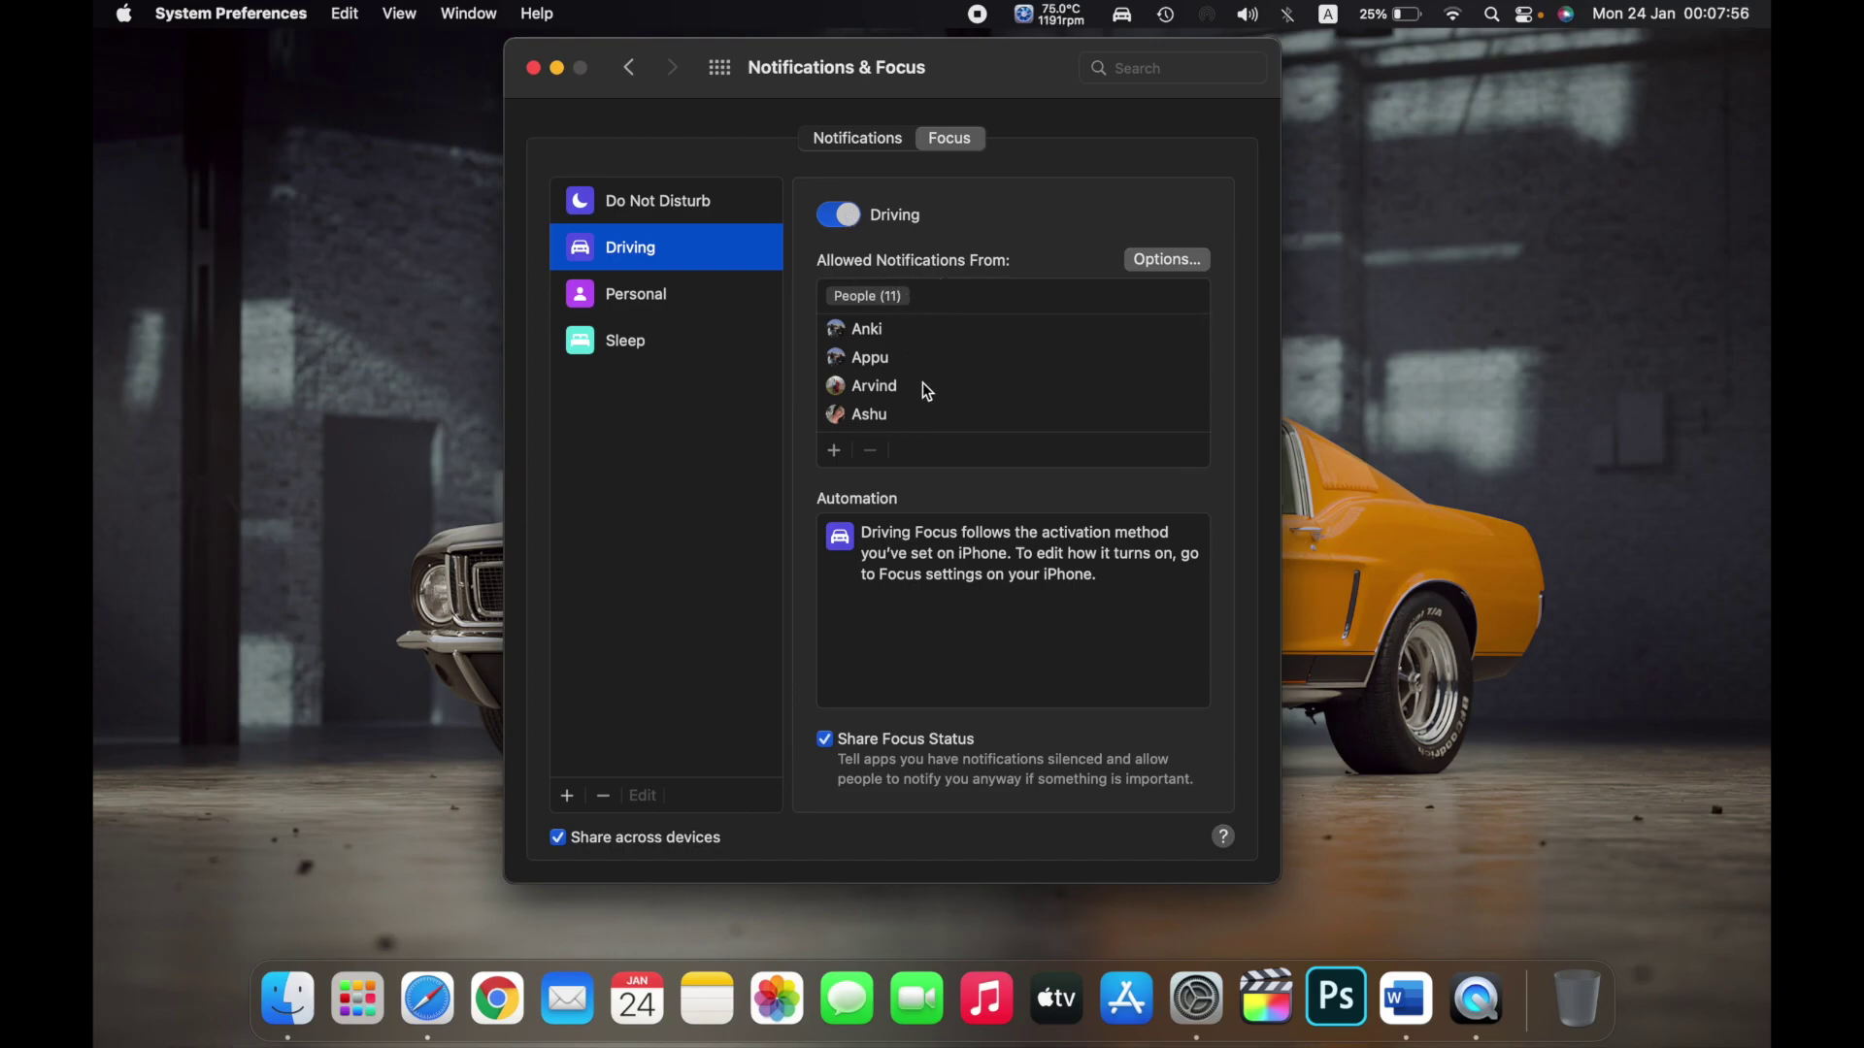
pyautogui.scroll(-5, 924, 391)
pyautogui.scroll(5, 924, 391)
pyautogui.click(850, 206)
pyautogui.moveTo(811, 67); pyautogui.dragTo(812, 17)
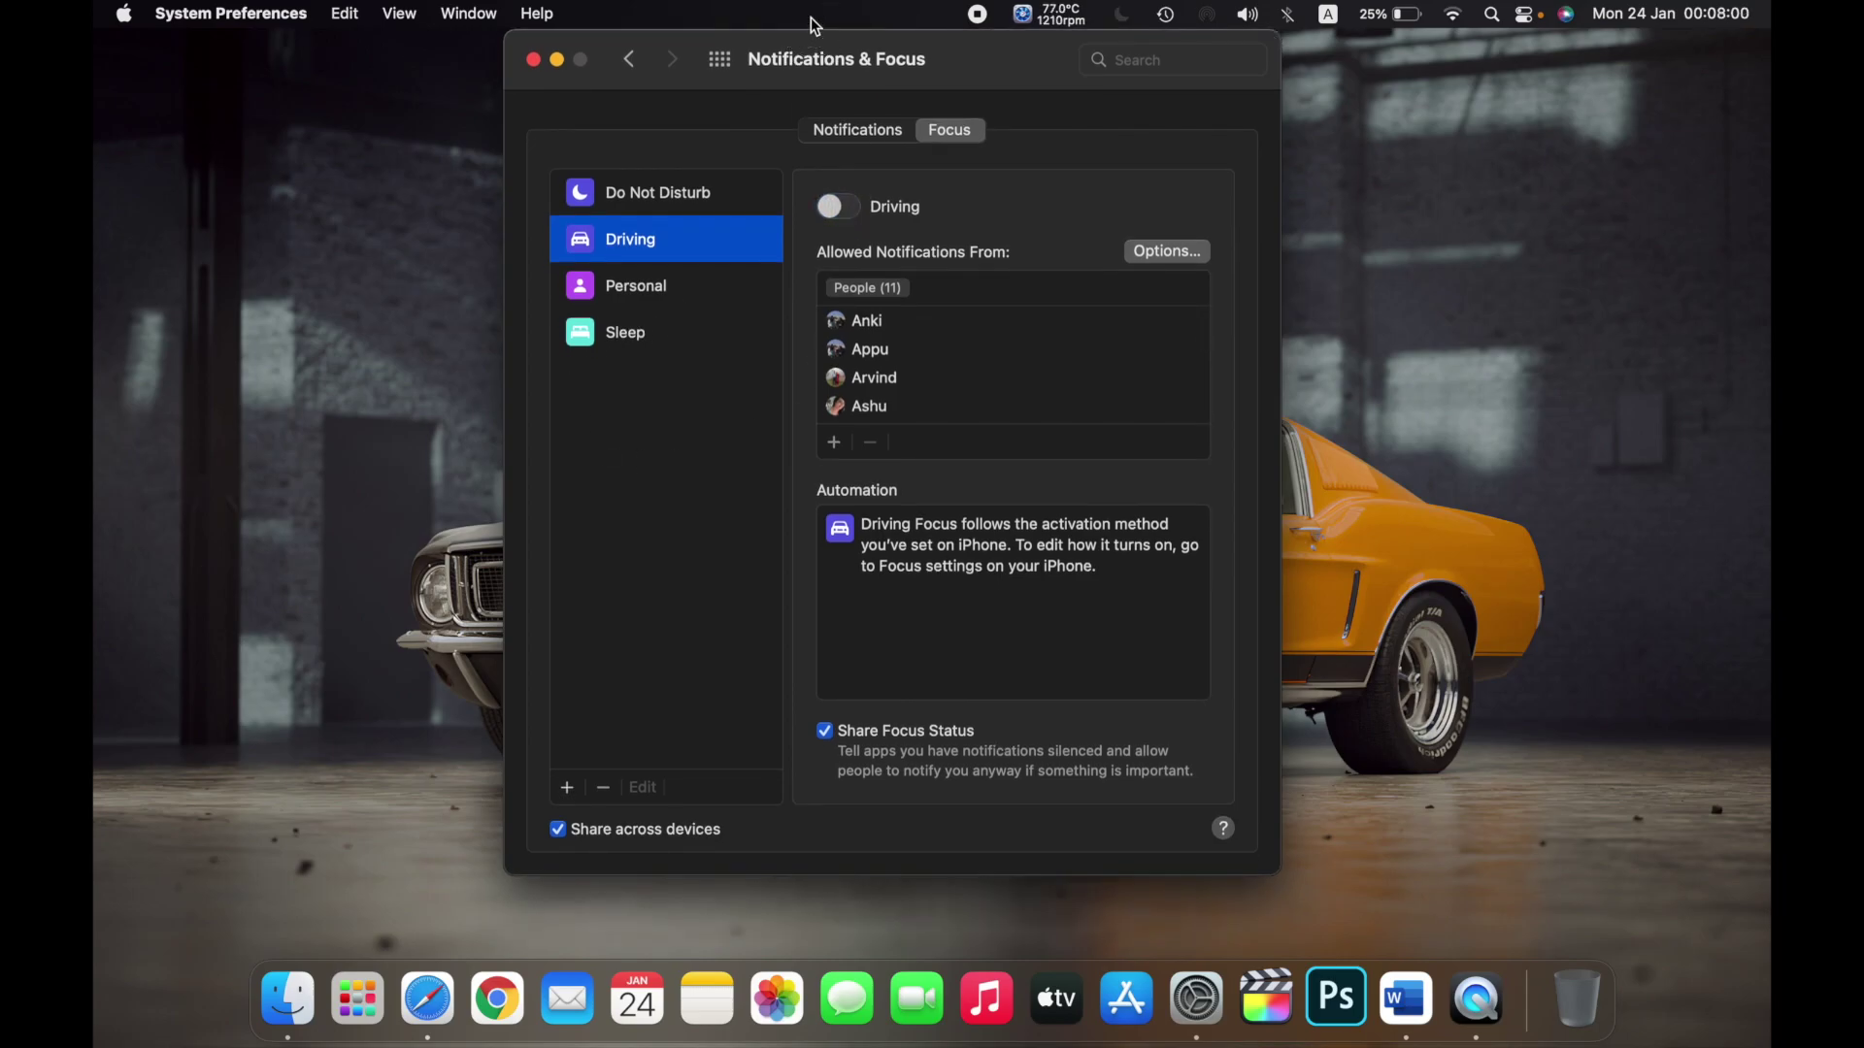
# - Switch on the Sleep focus, cancelling the People picker without adding any contacts
pyautogui.click(618, 352)
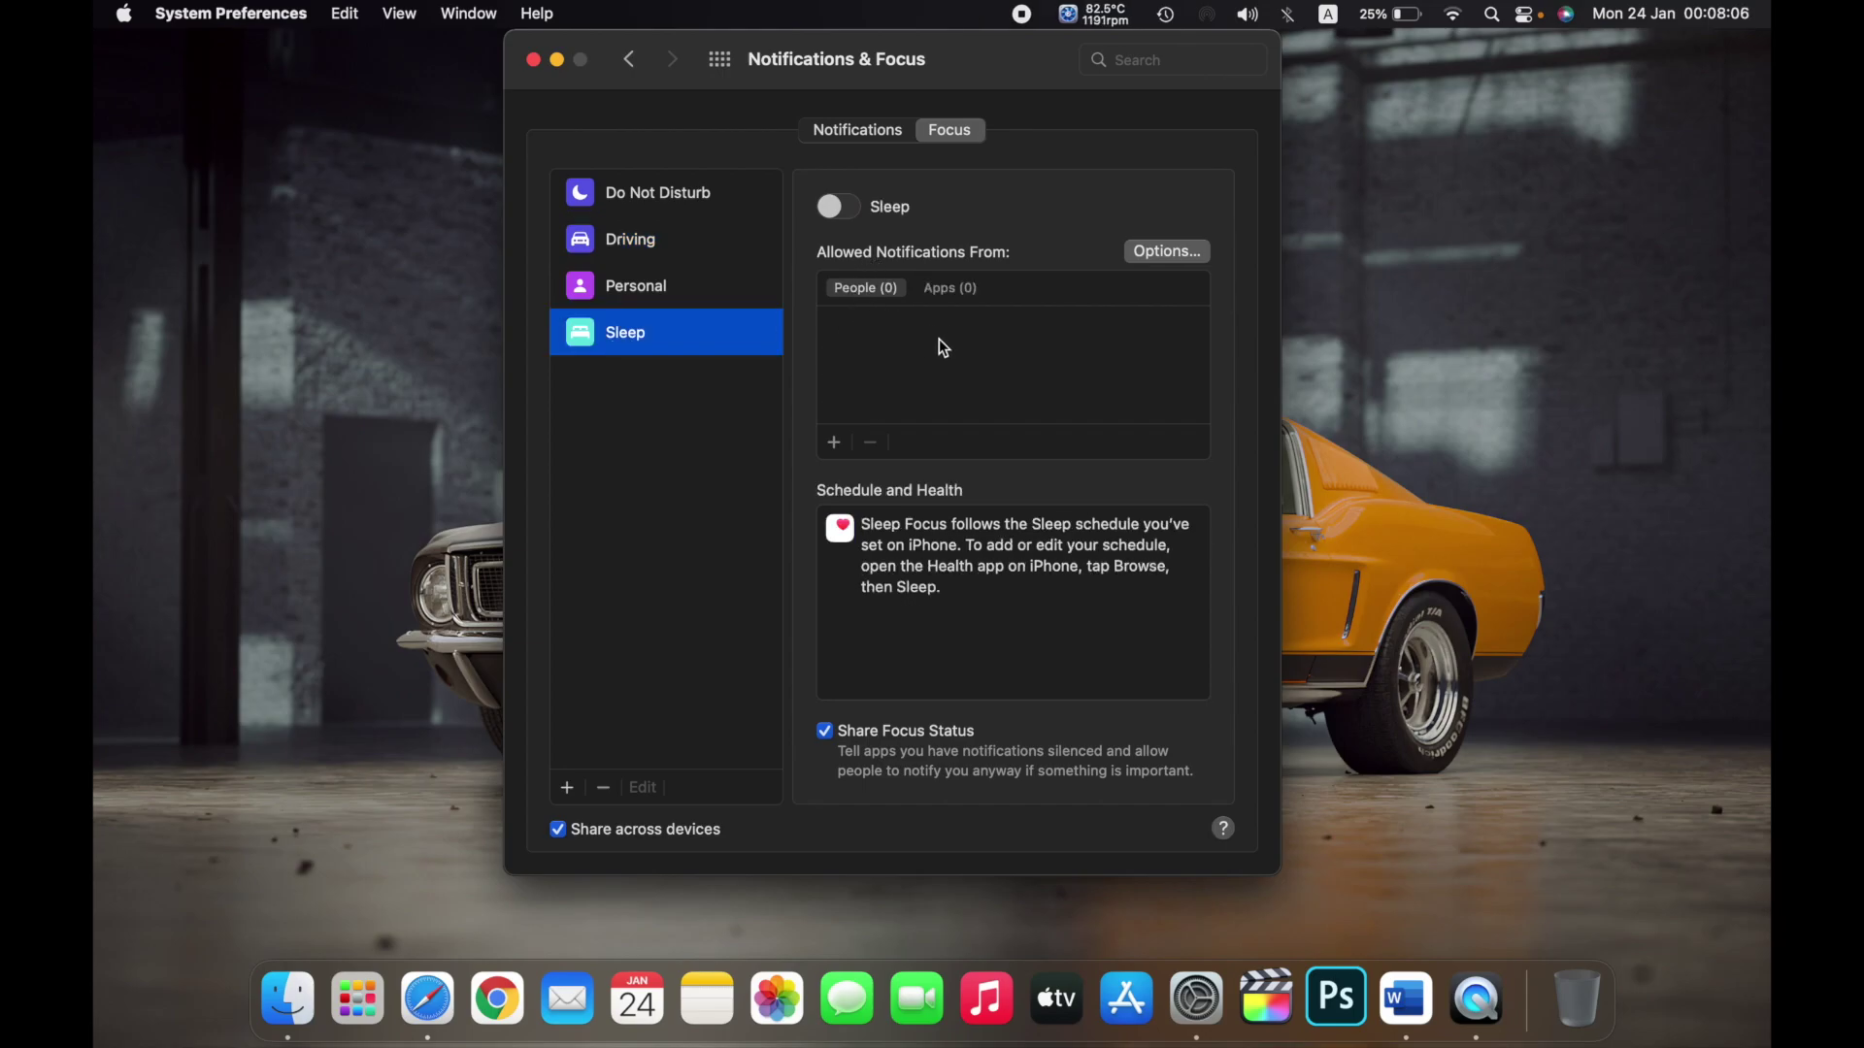
pyautogui.click(831, 208)
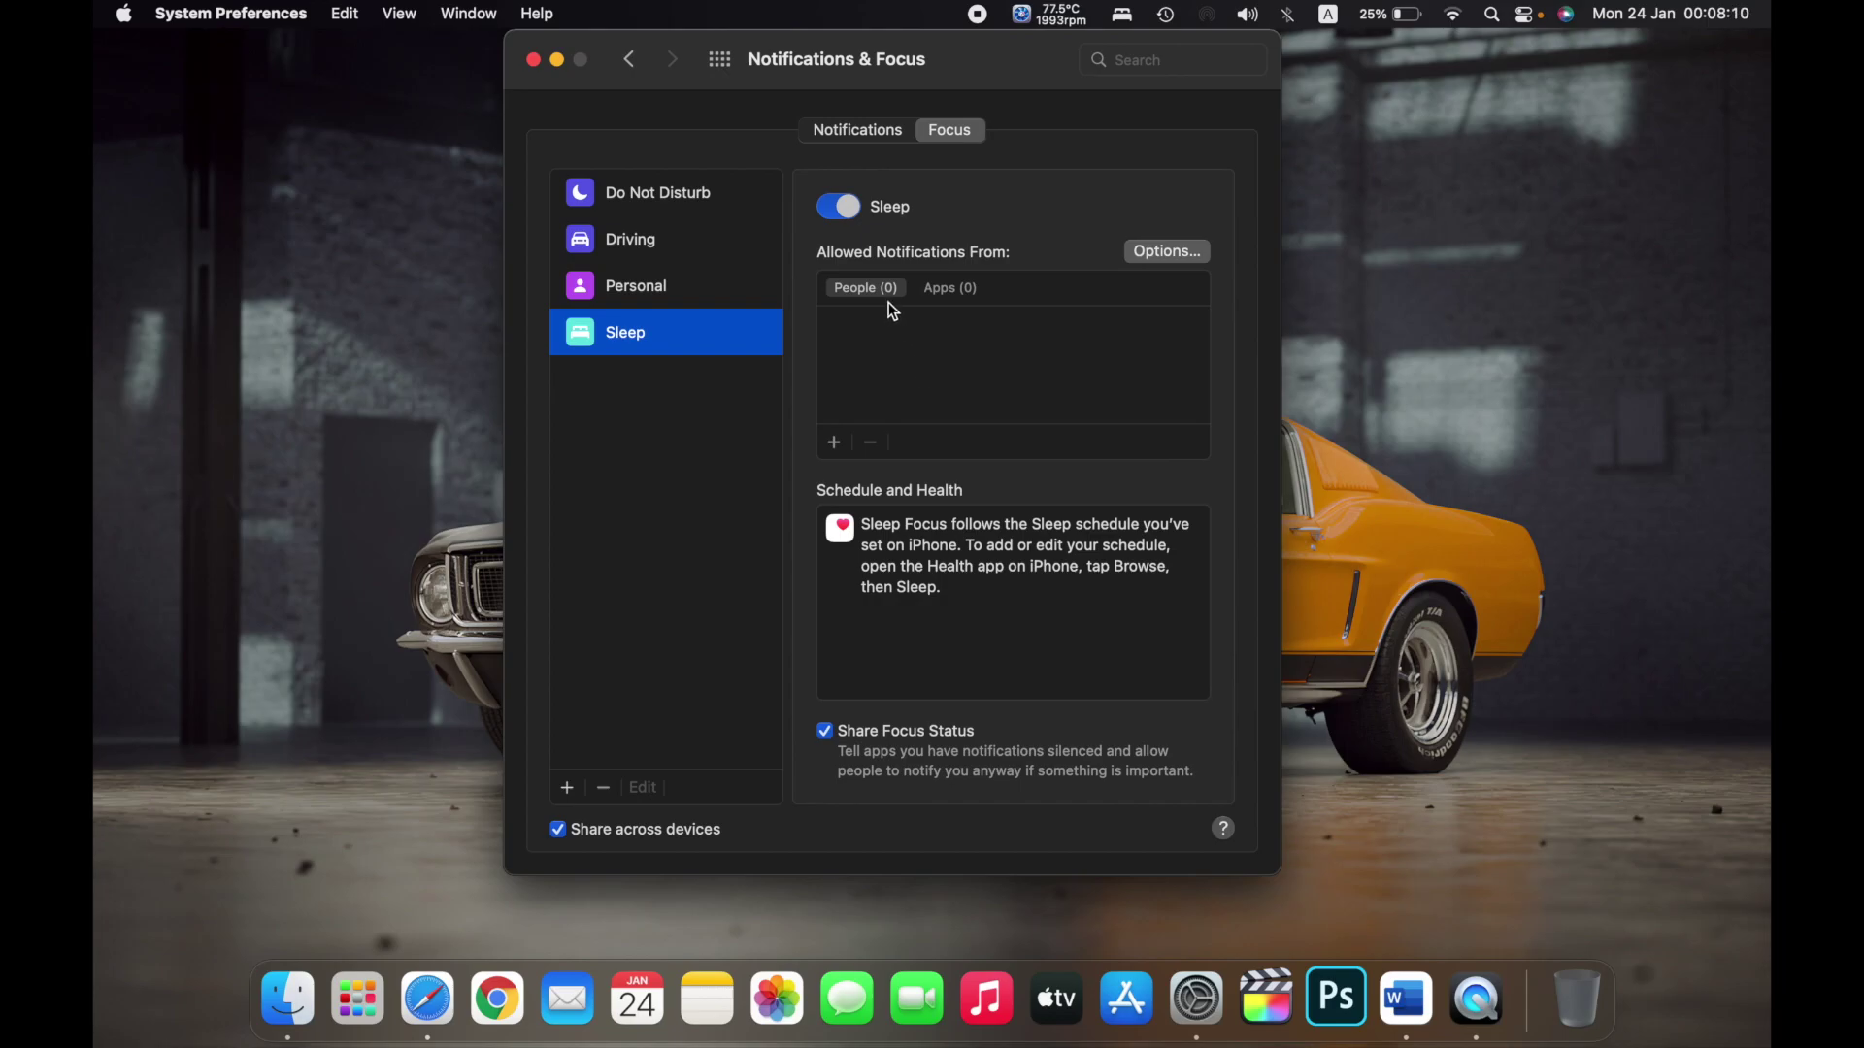
pyautogui.click(835, 444)
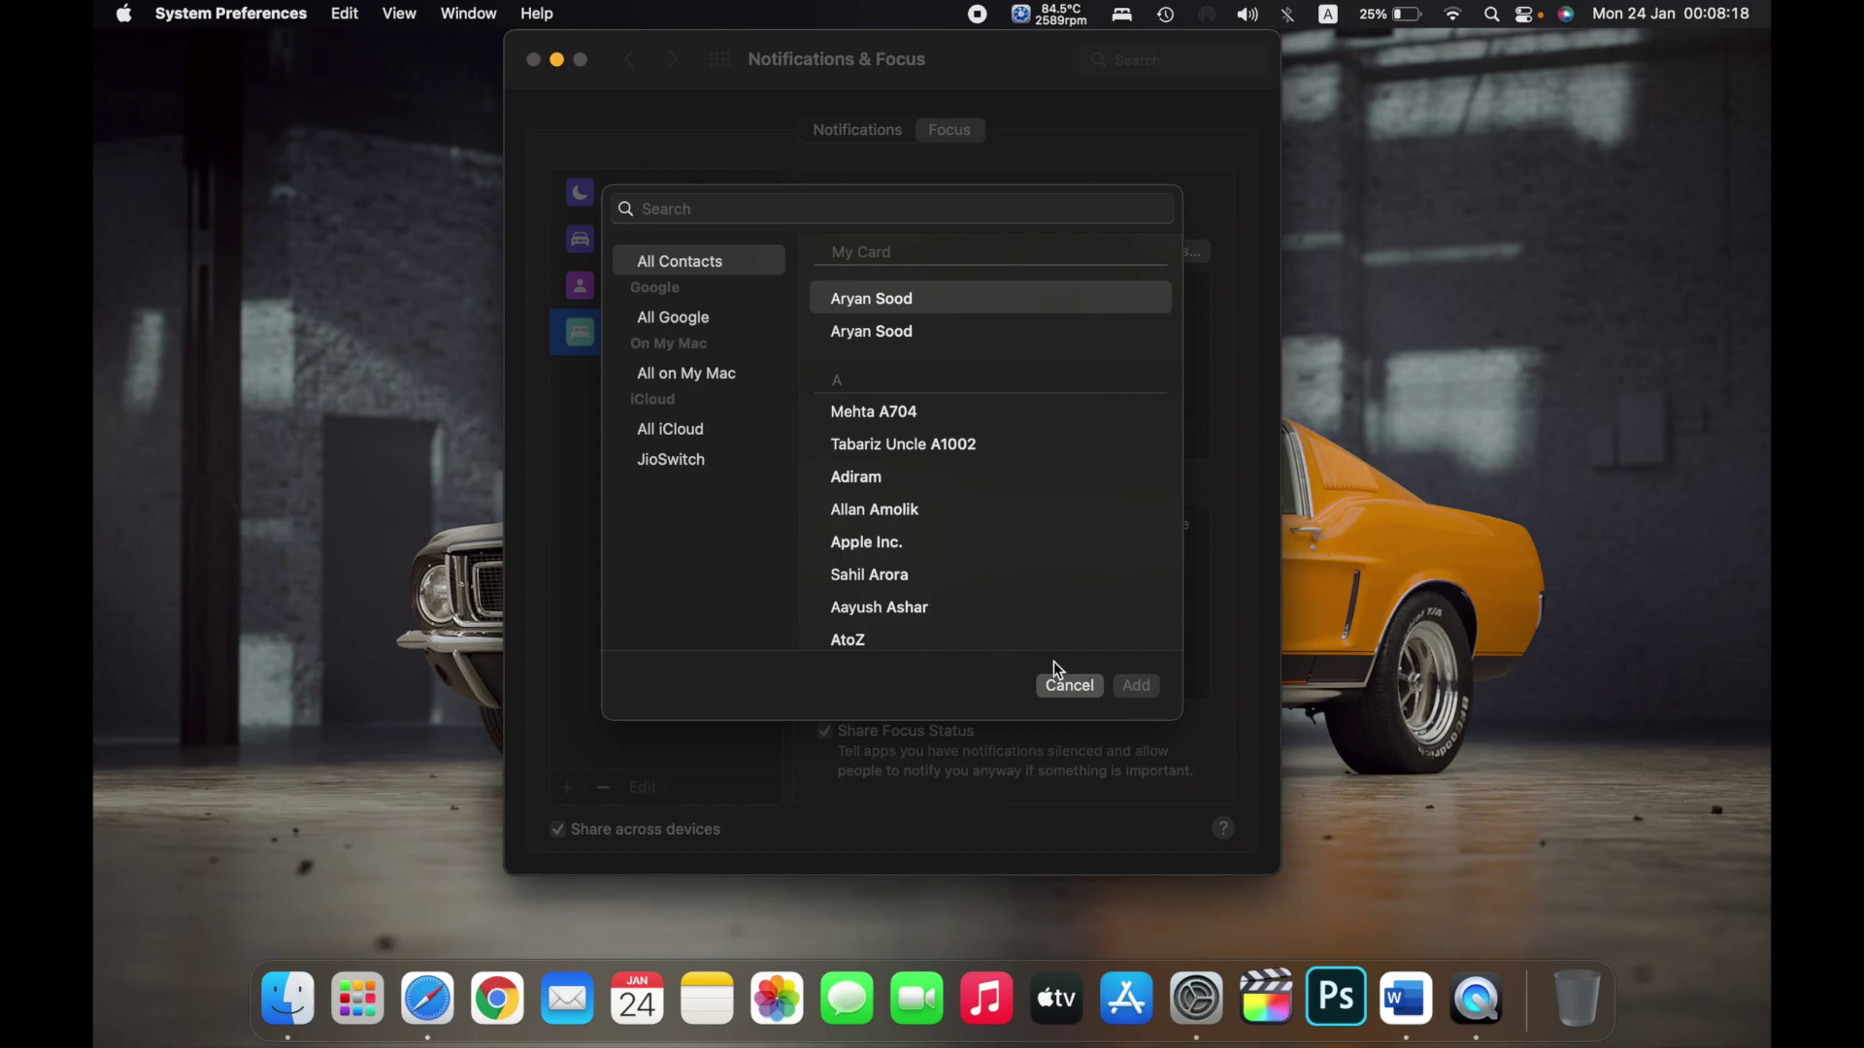
pyautogui.click(1069, 687)
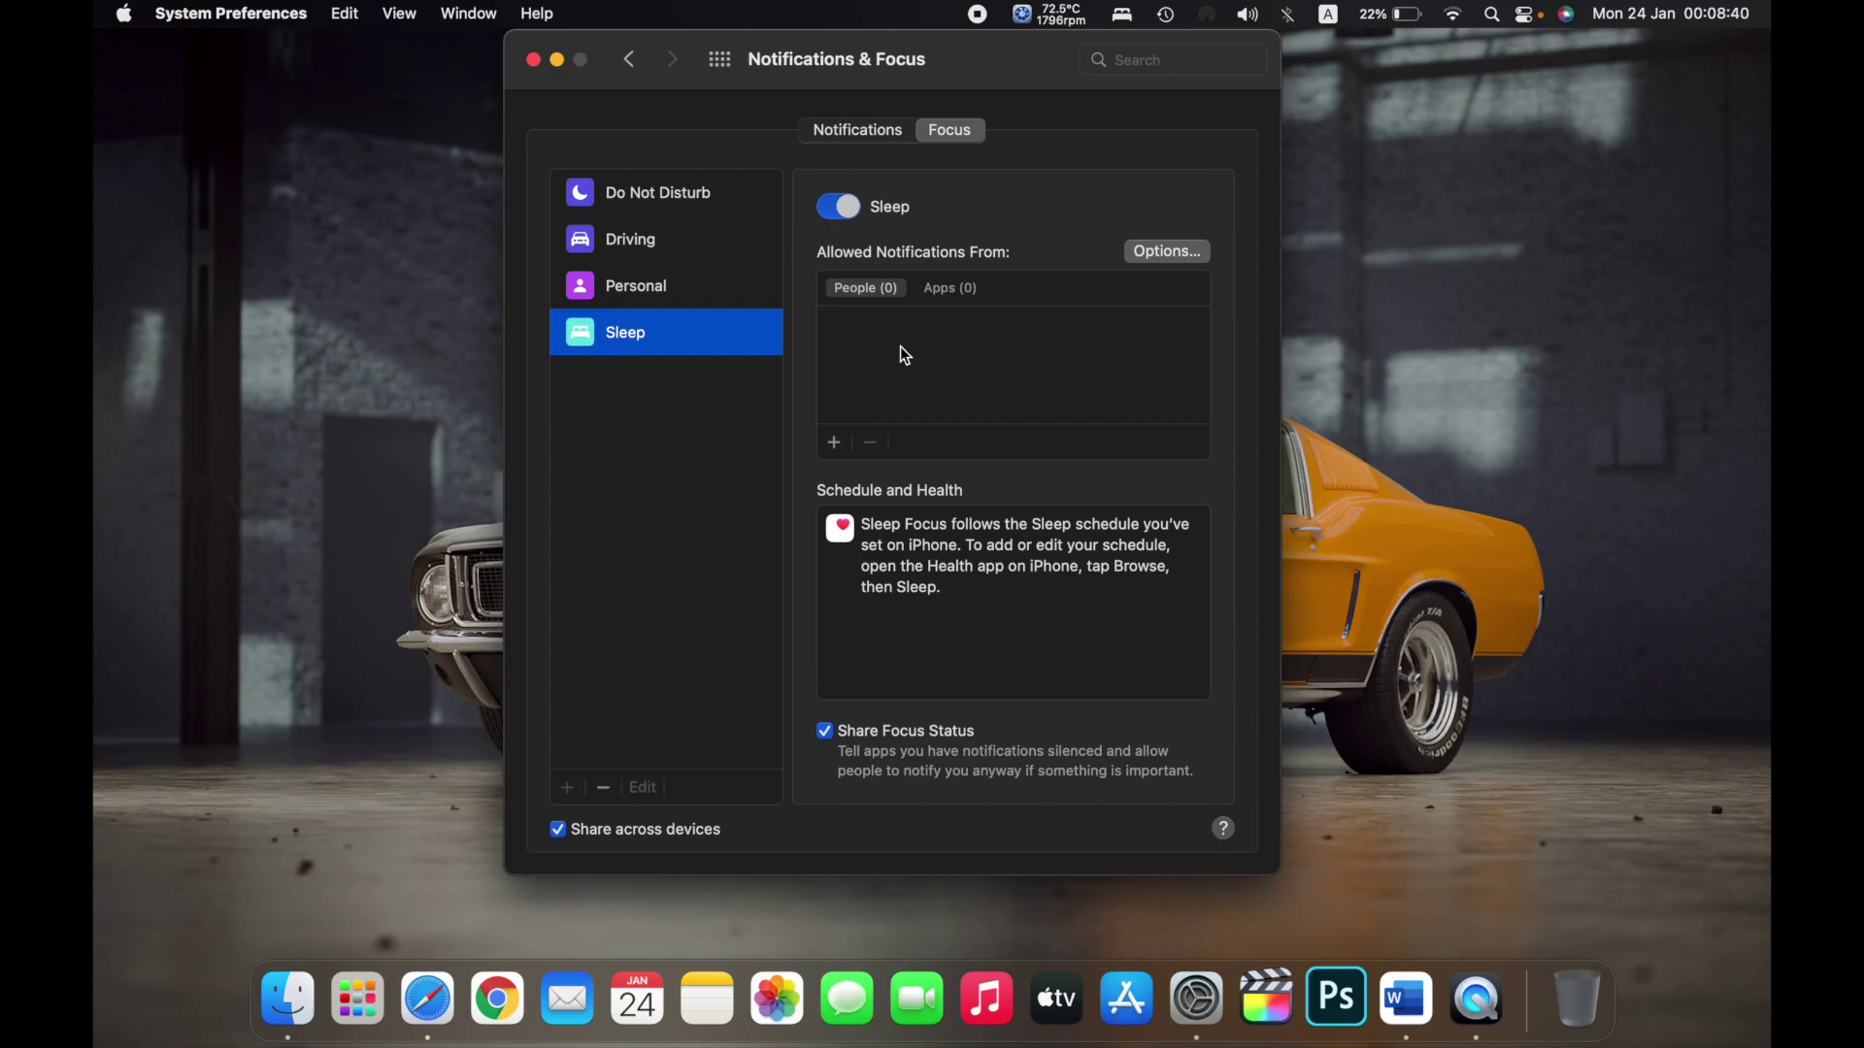
# - Add a Gaming focus from the + menu under the Focus list
pyautogui.click(569, 790)
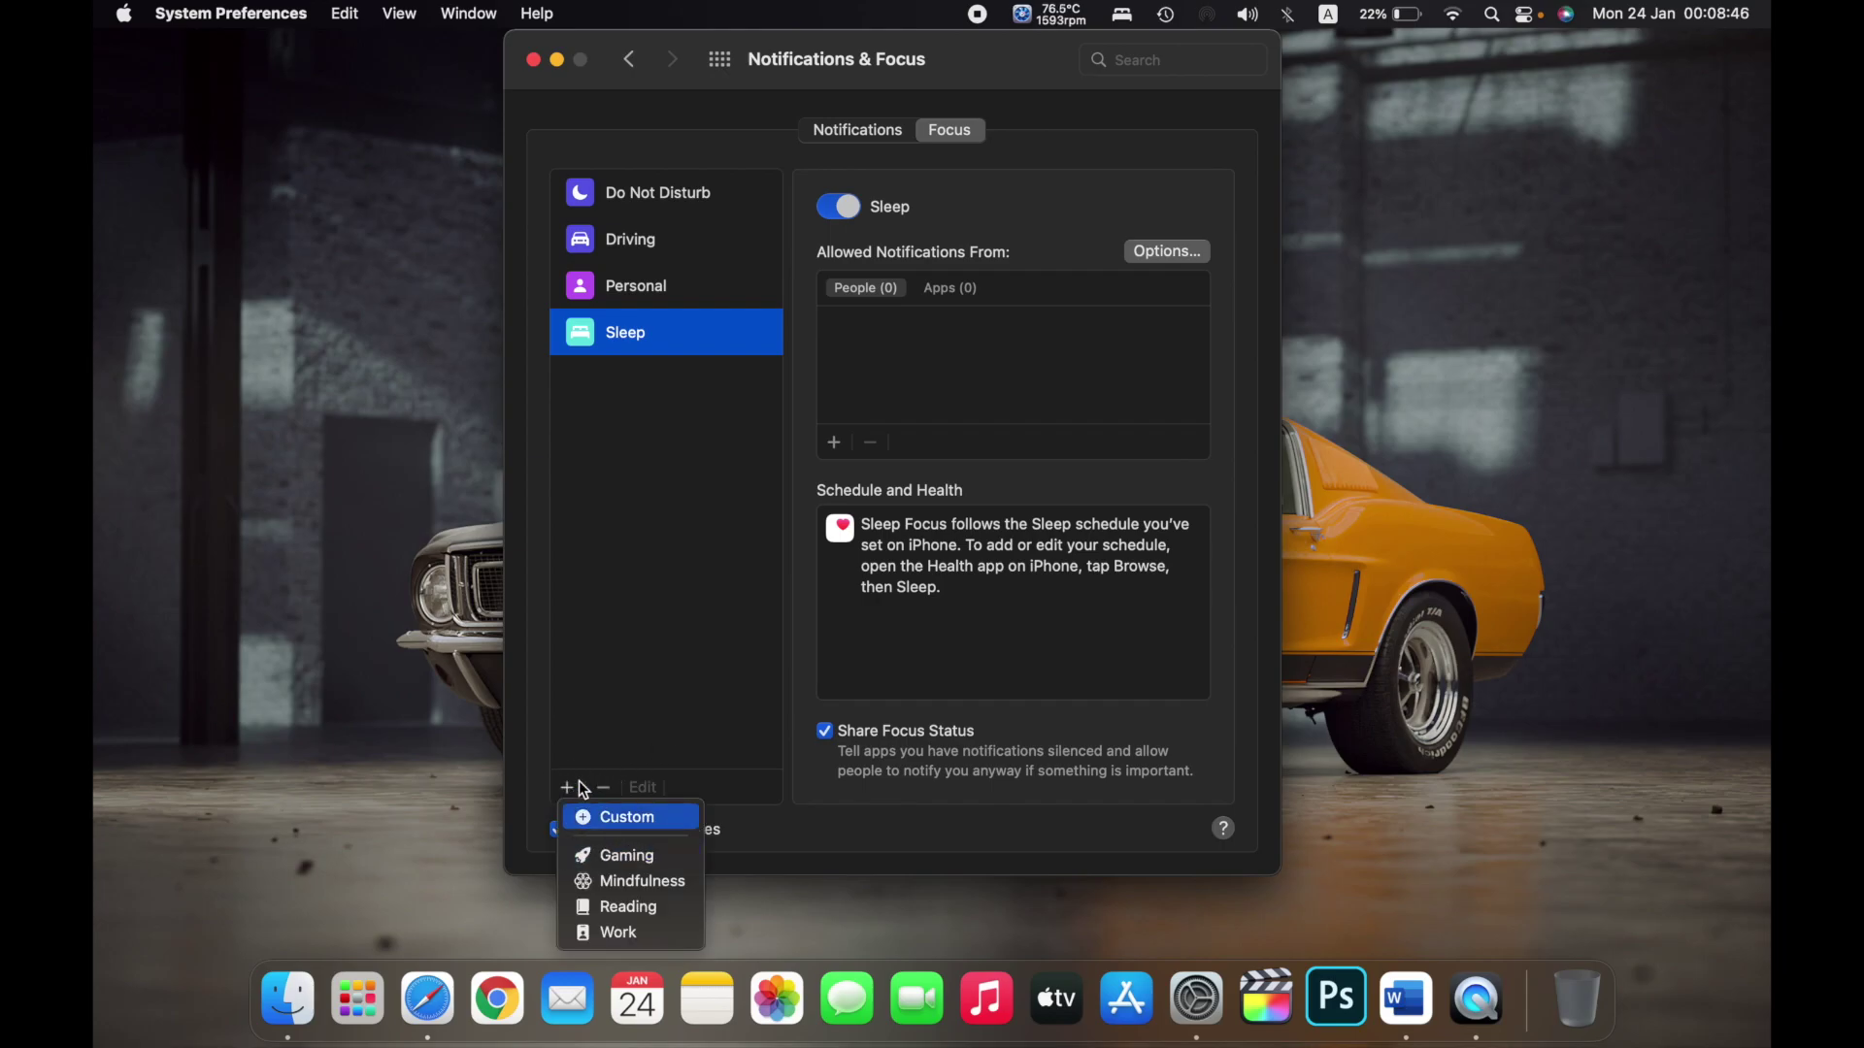
pyautogui.click(573, 788)
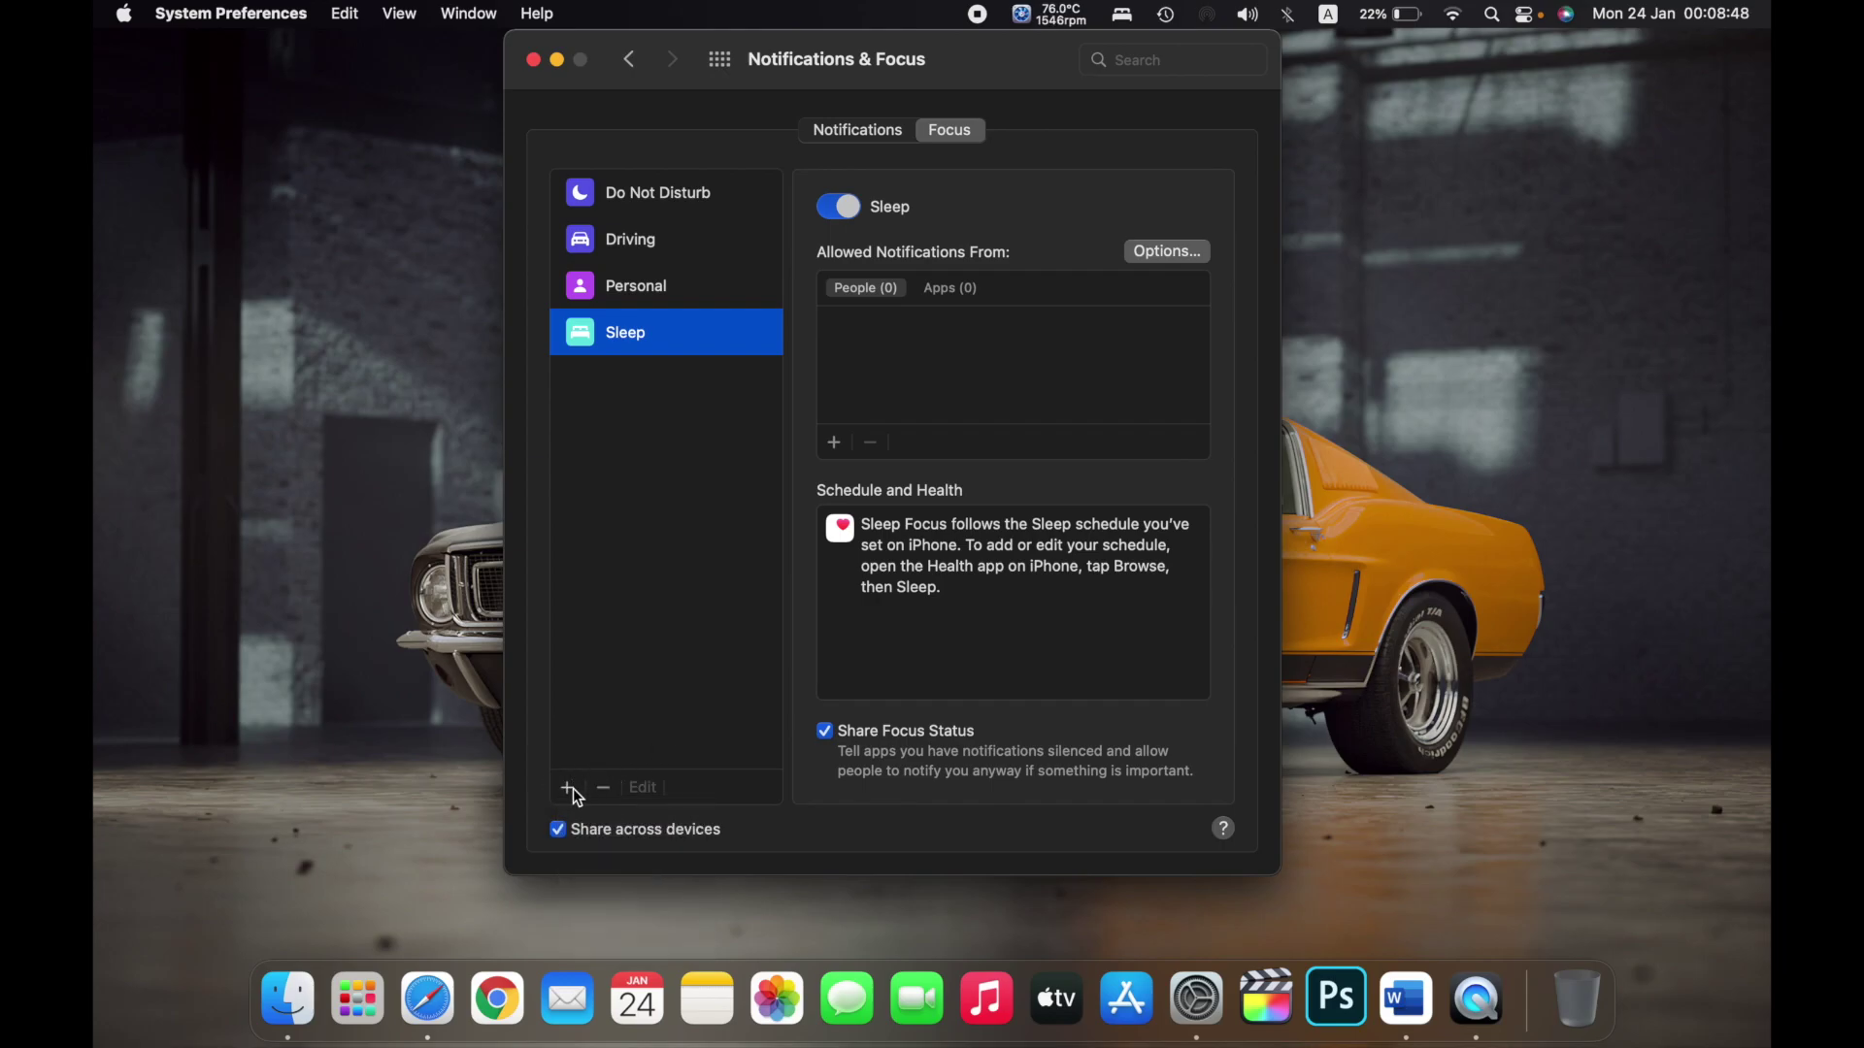
pyautogui.click(564, 790)
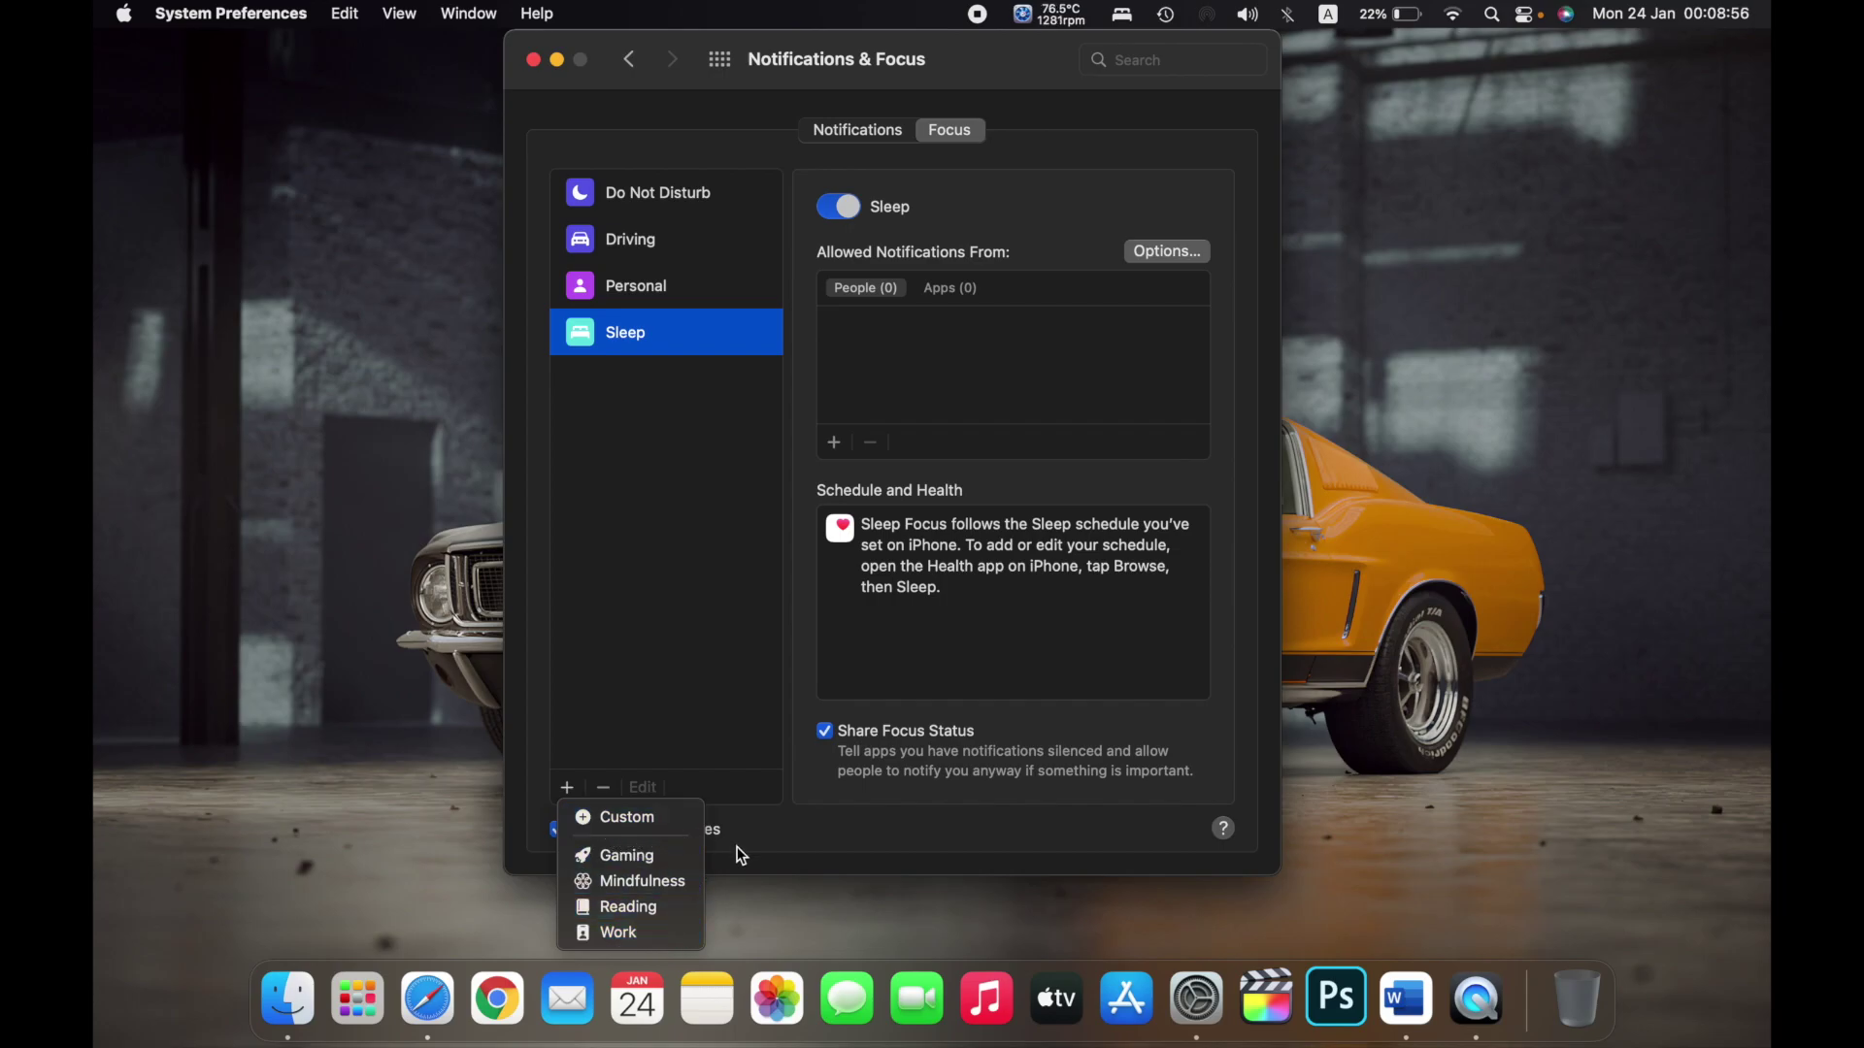
pyautogui.click(666, 858)
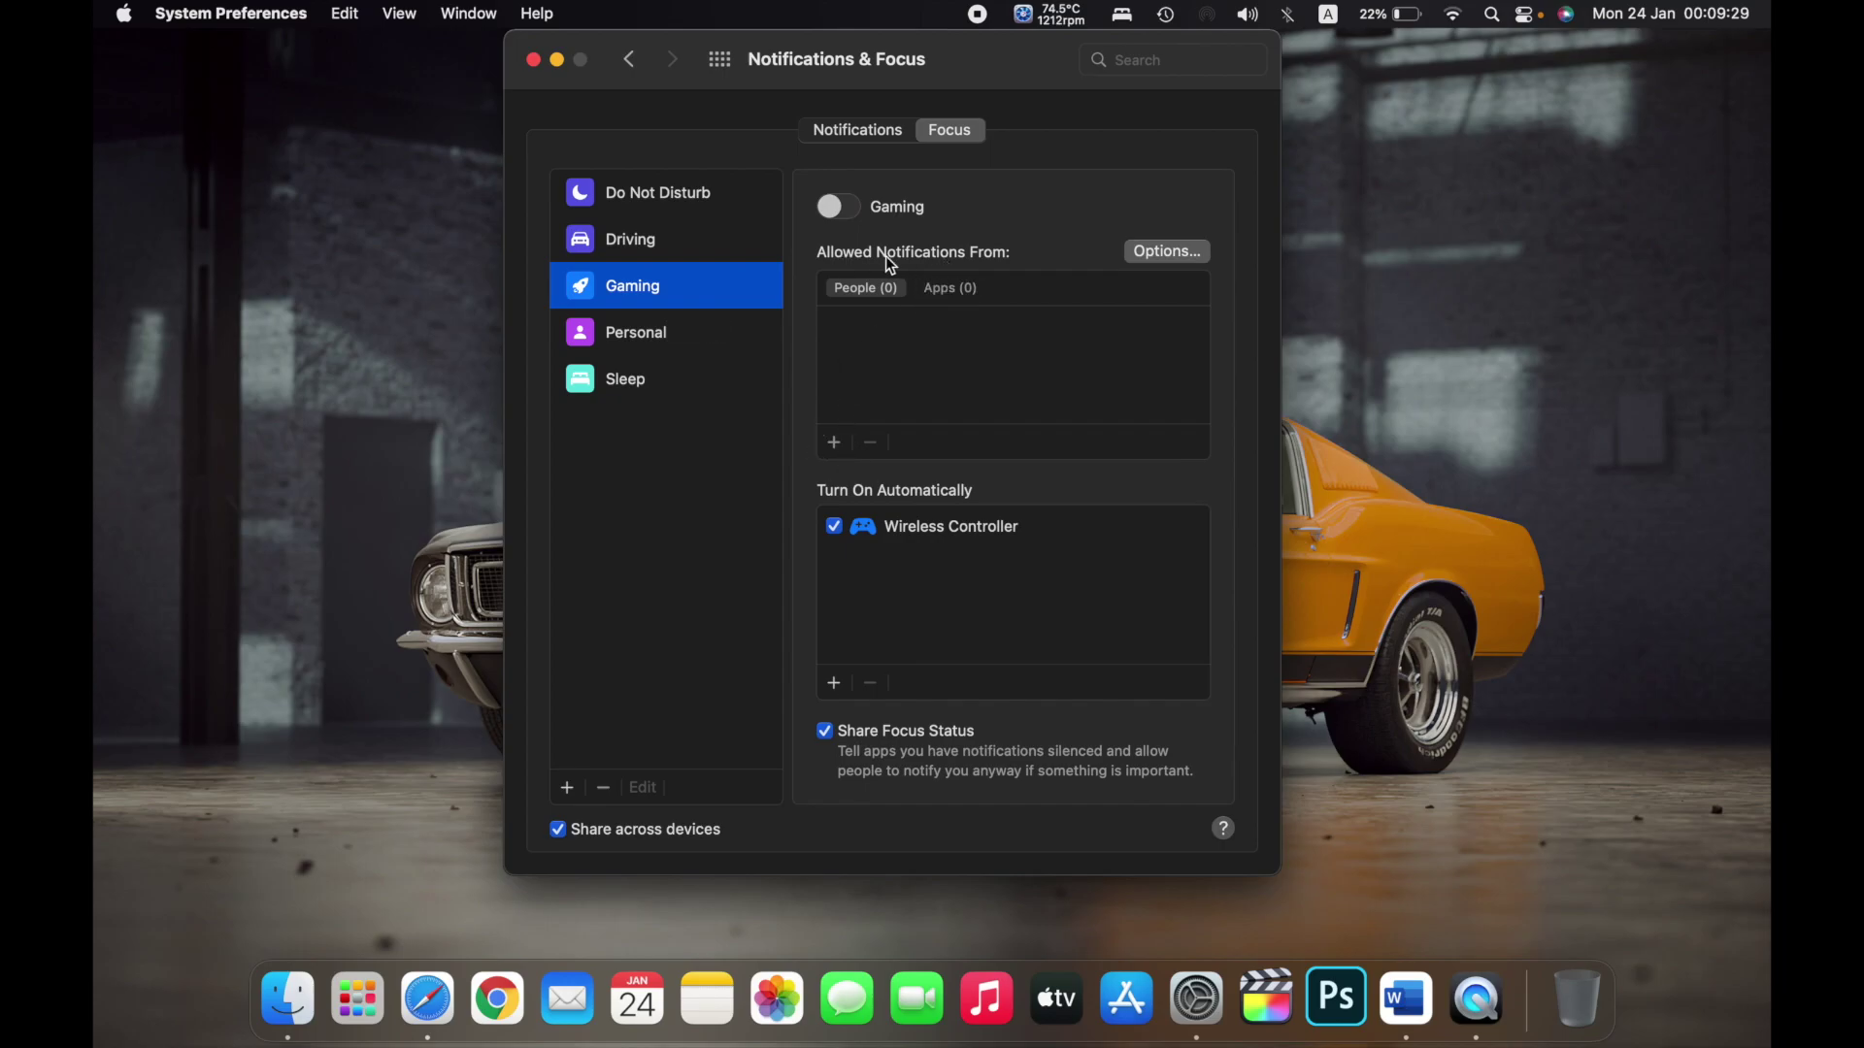
# - Add one contact to Gaming's allowed people, then select Do Not Disturb
pyautogui.click(834, 443)
pyautogui.scroll(-1, 904, 503)
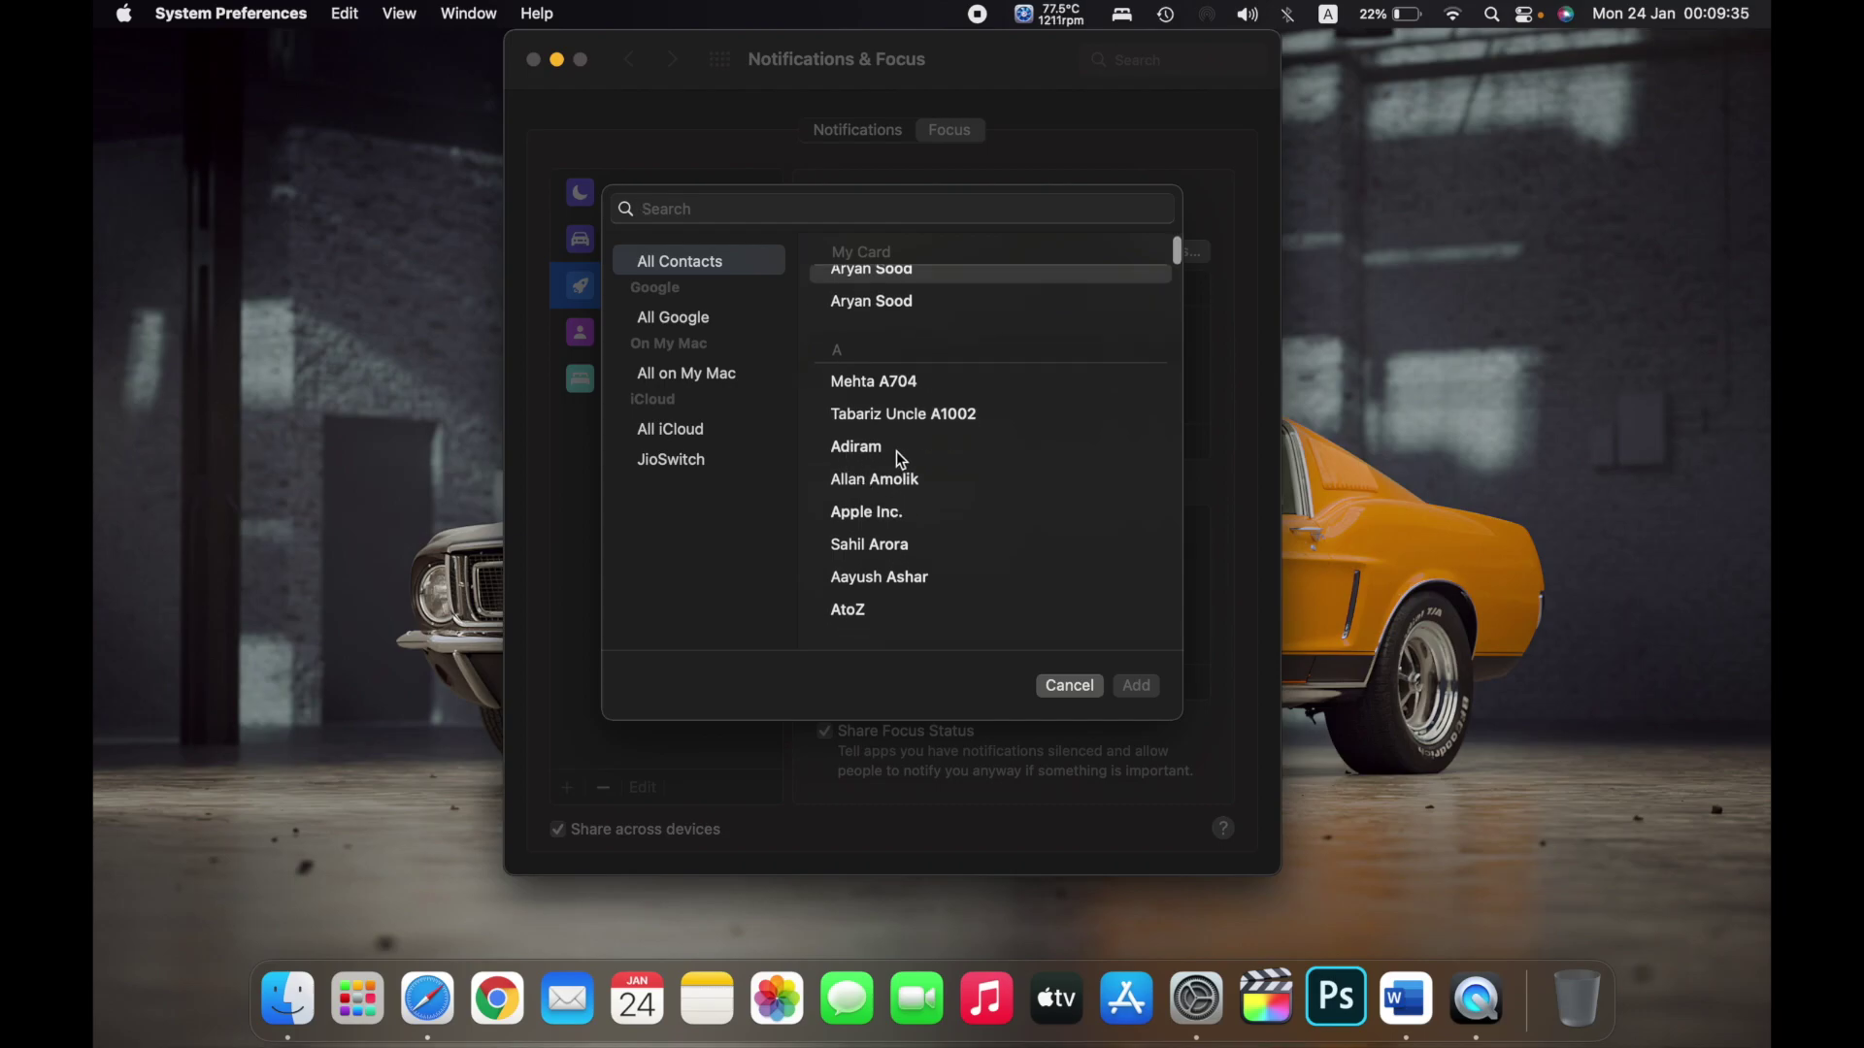
pyautogui.click(851, 452)
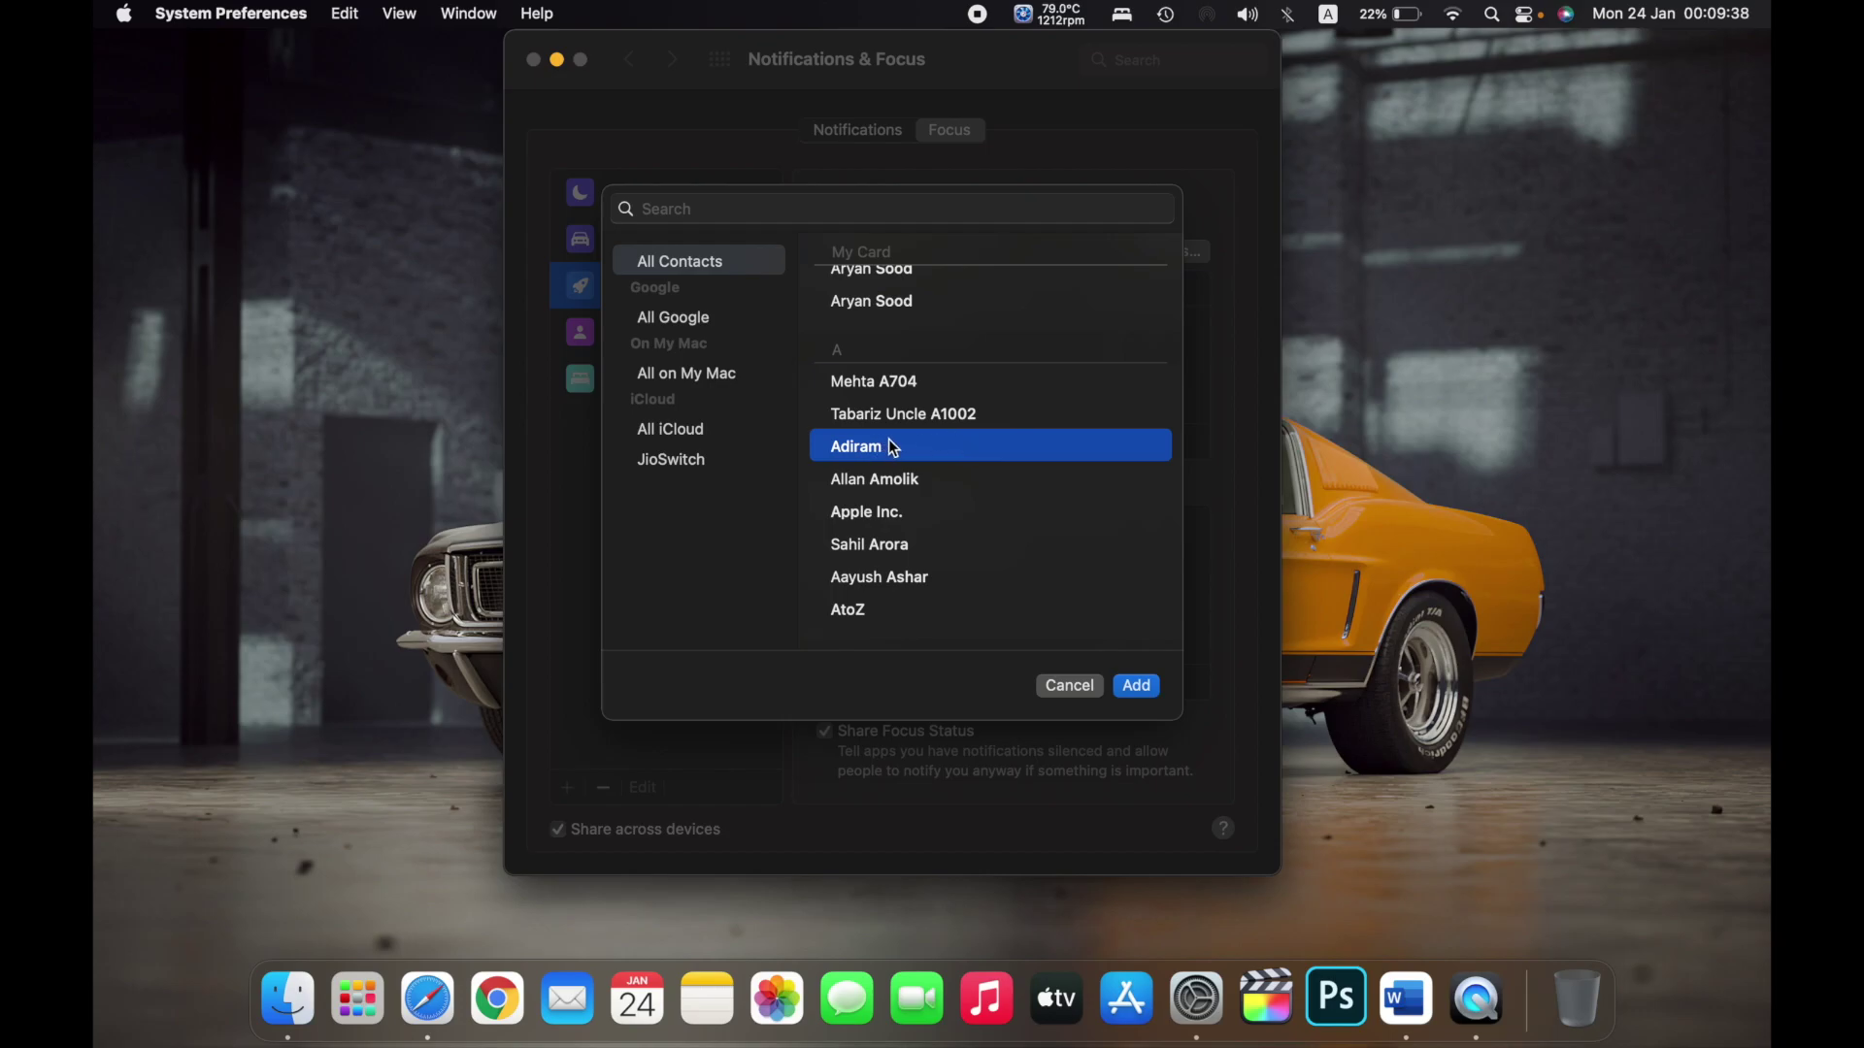
pyautogui.click(1138, 687)
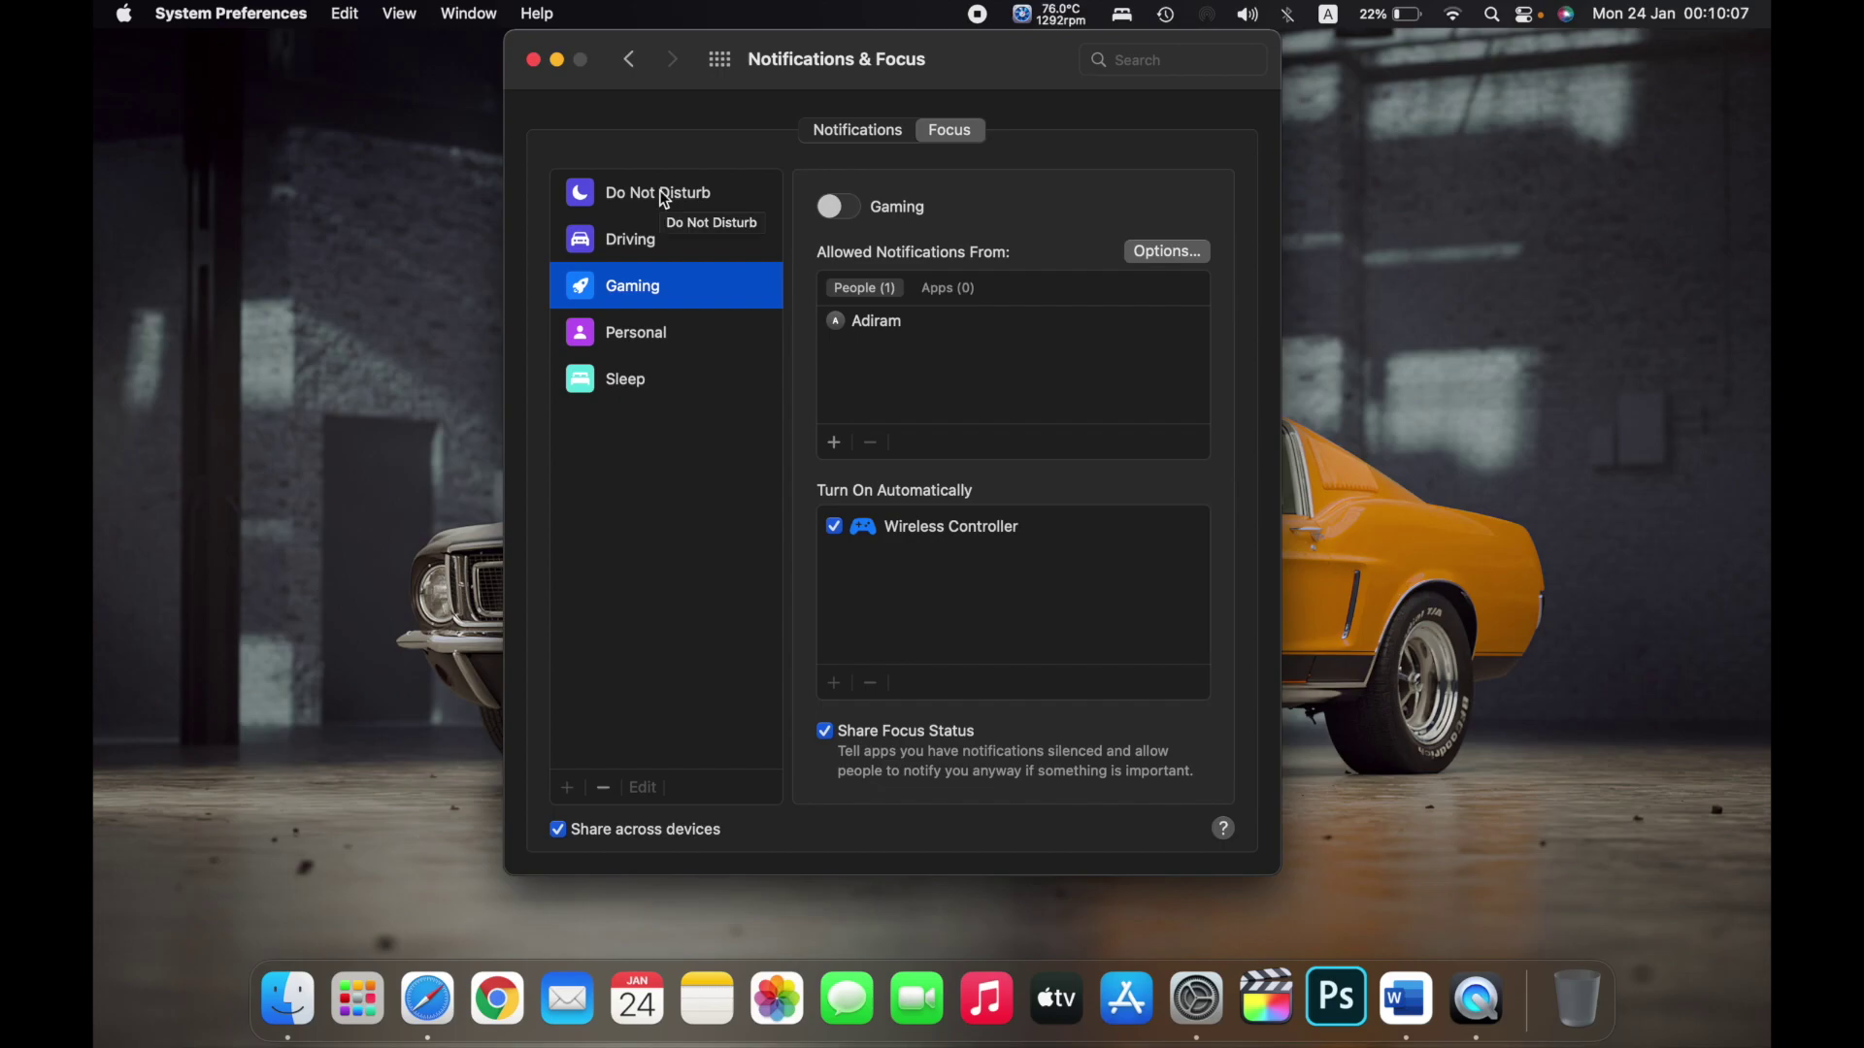
pyautogui.click(666, 201)
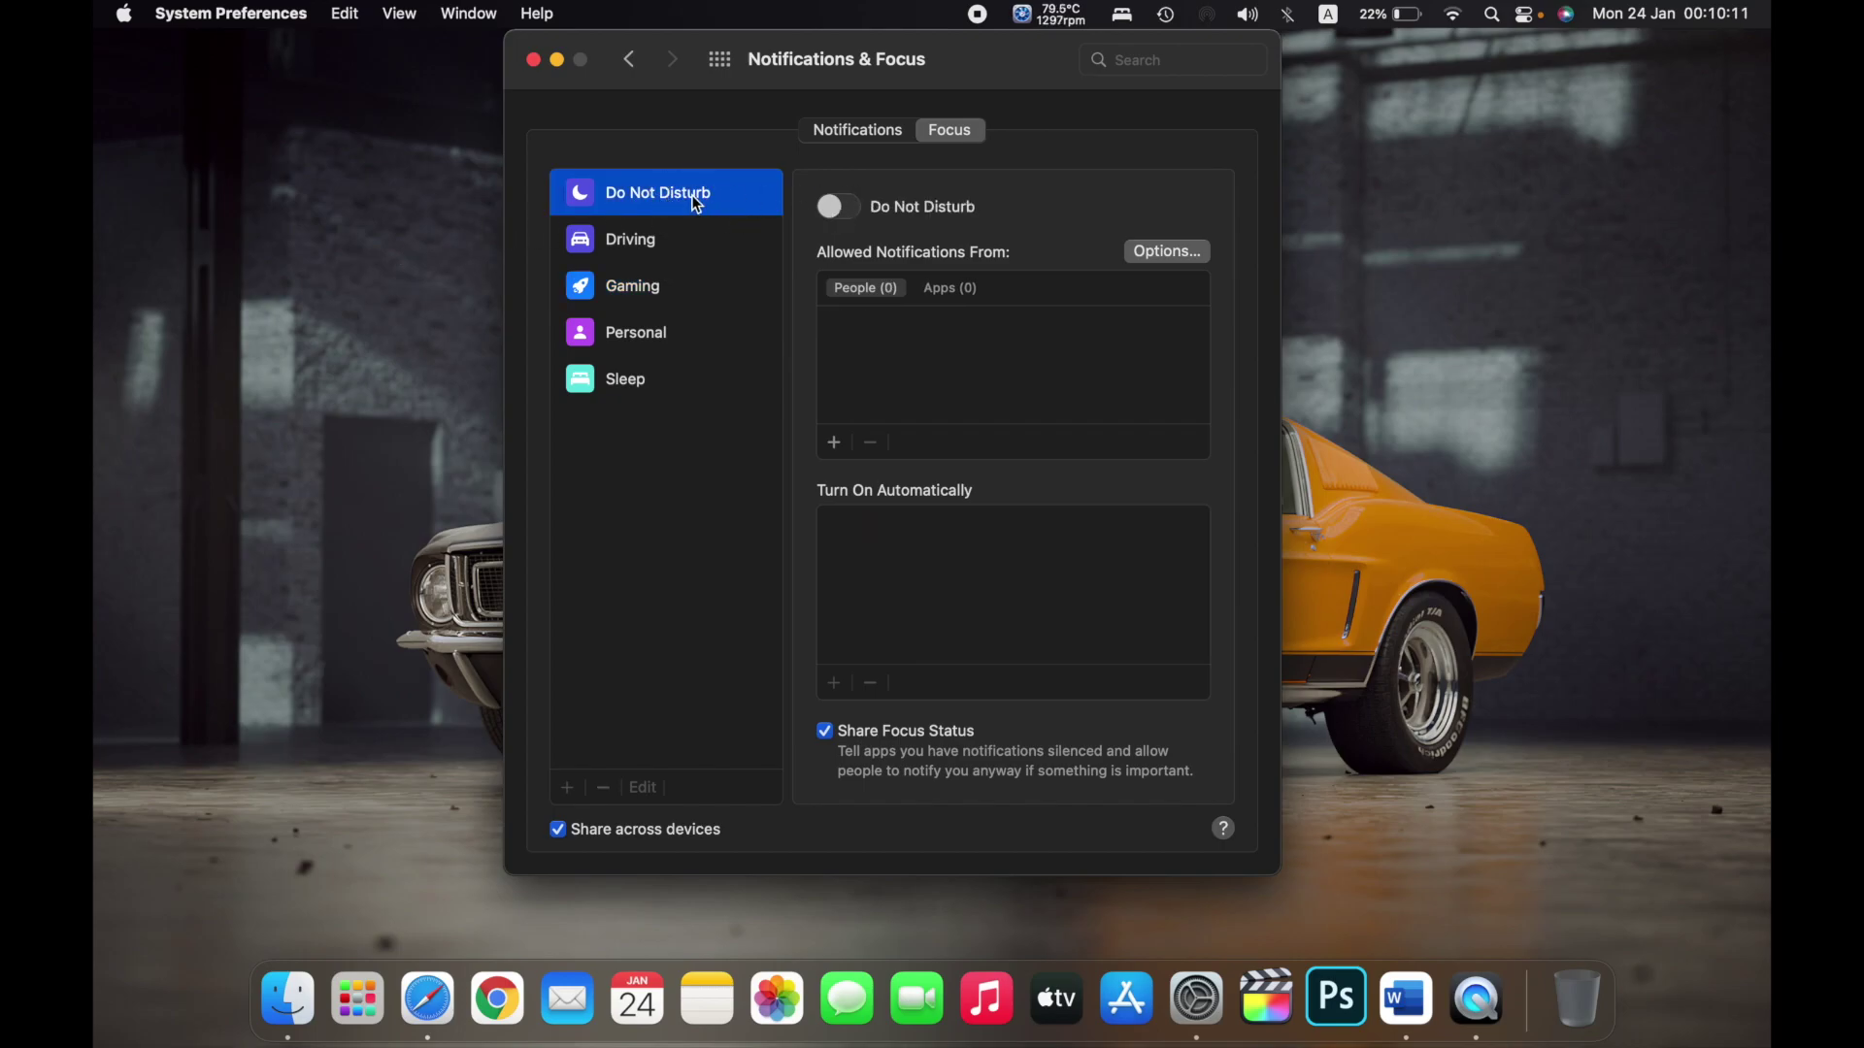
# - Toggle Do Not Disturb on, then expand its duration options in Control Center
pyautogui.click(842, 215)
pyautogui.click(1530, 21)
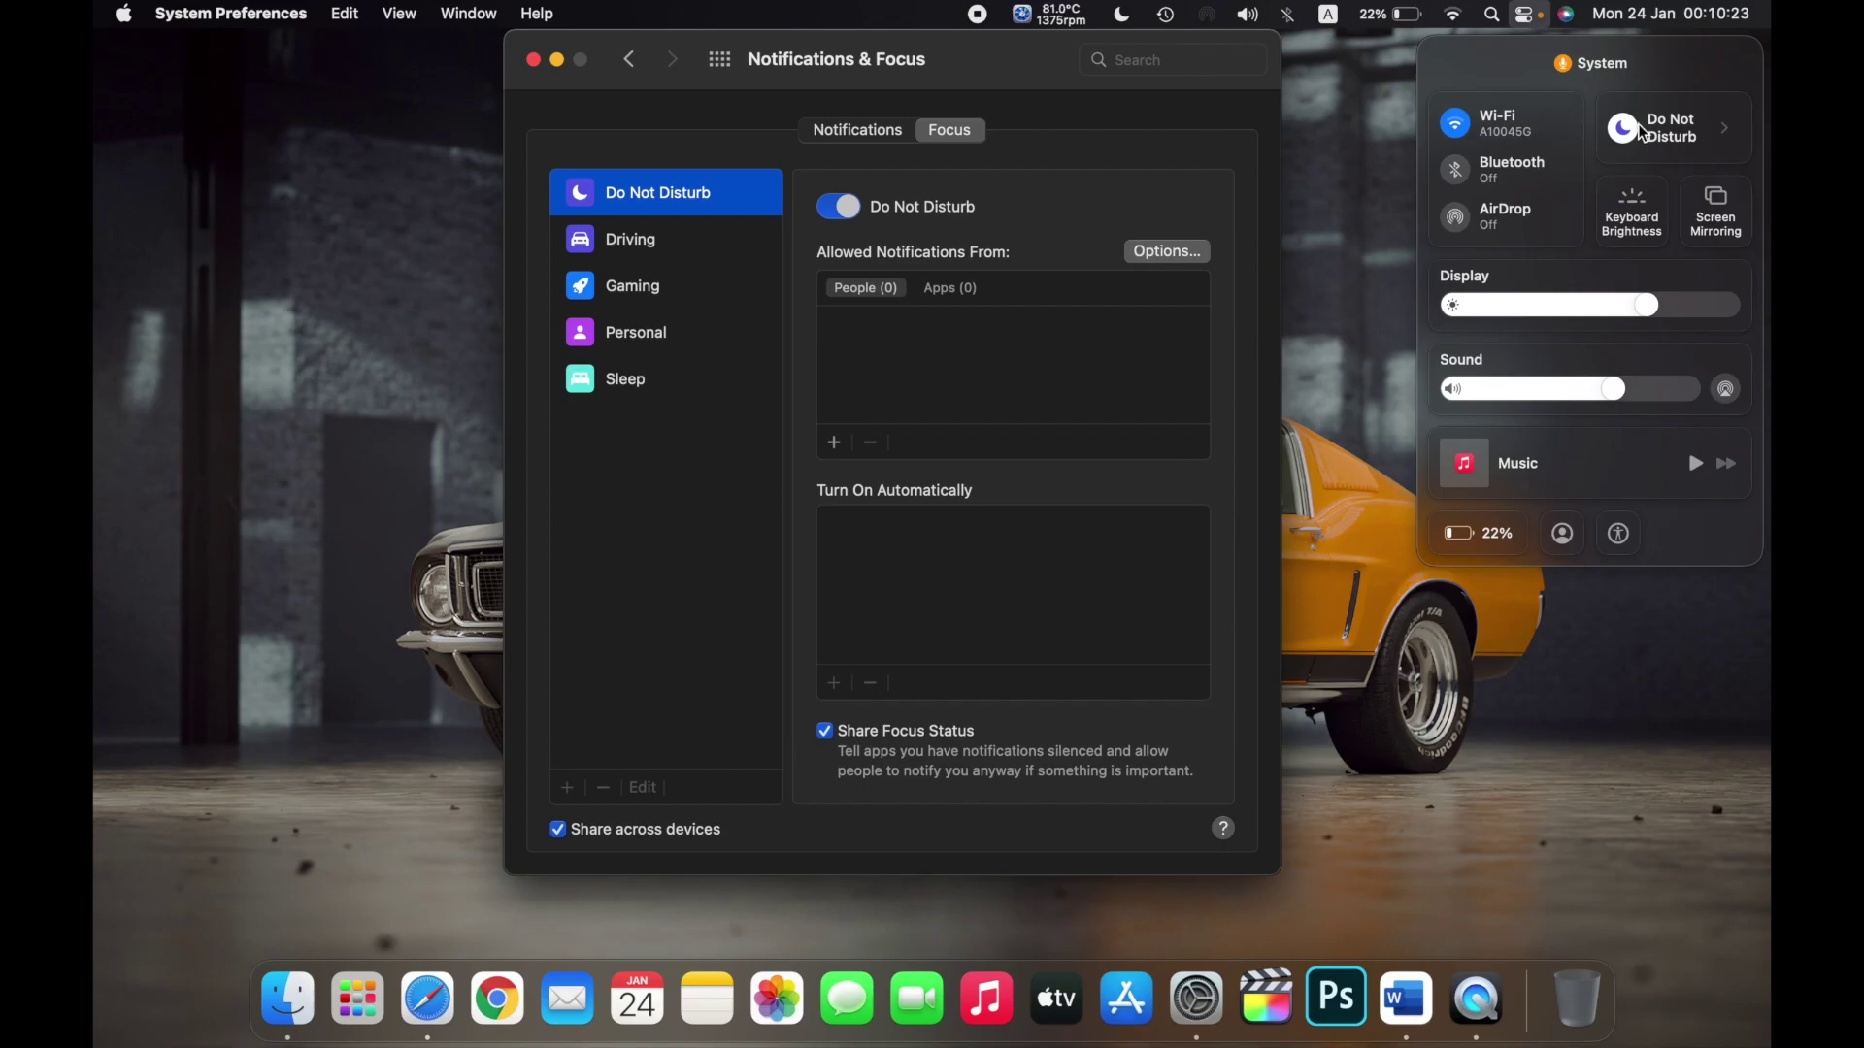
pyautogui.click(1686, 138)
# - Re-enable Do Not Disturb and set it to last until tomorrow morning (07:00)
pyautogui.click(1510, 118)
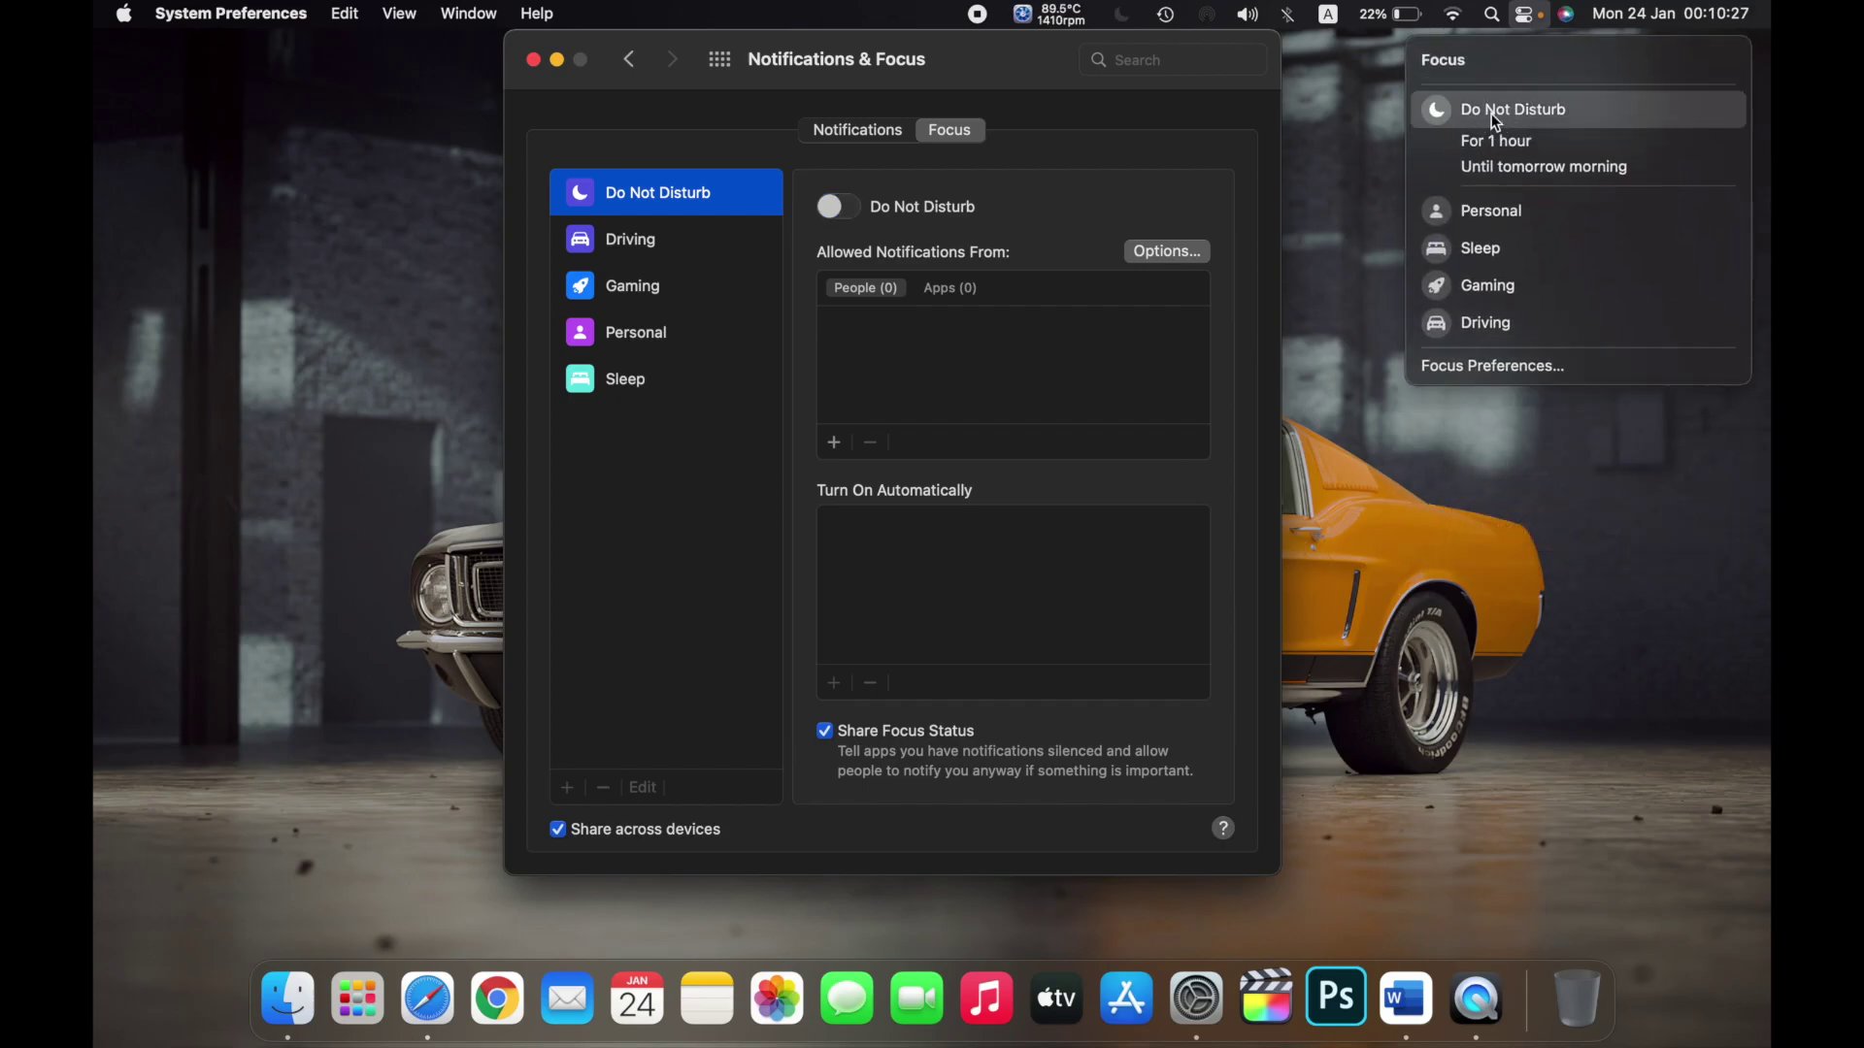
pyautogui.click(1506, 109)
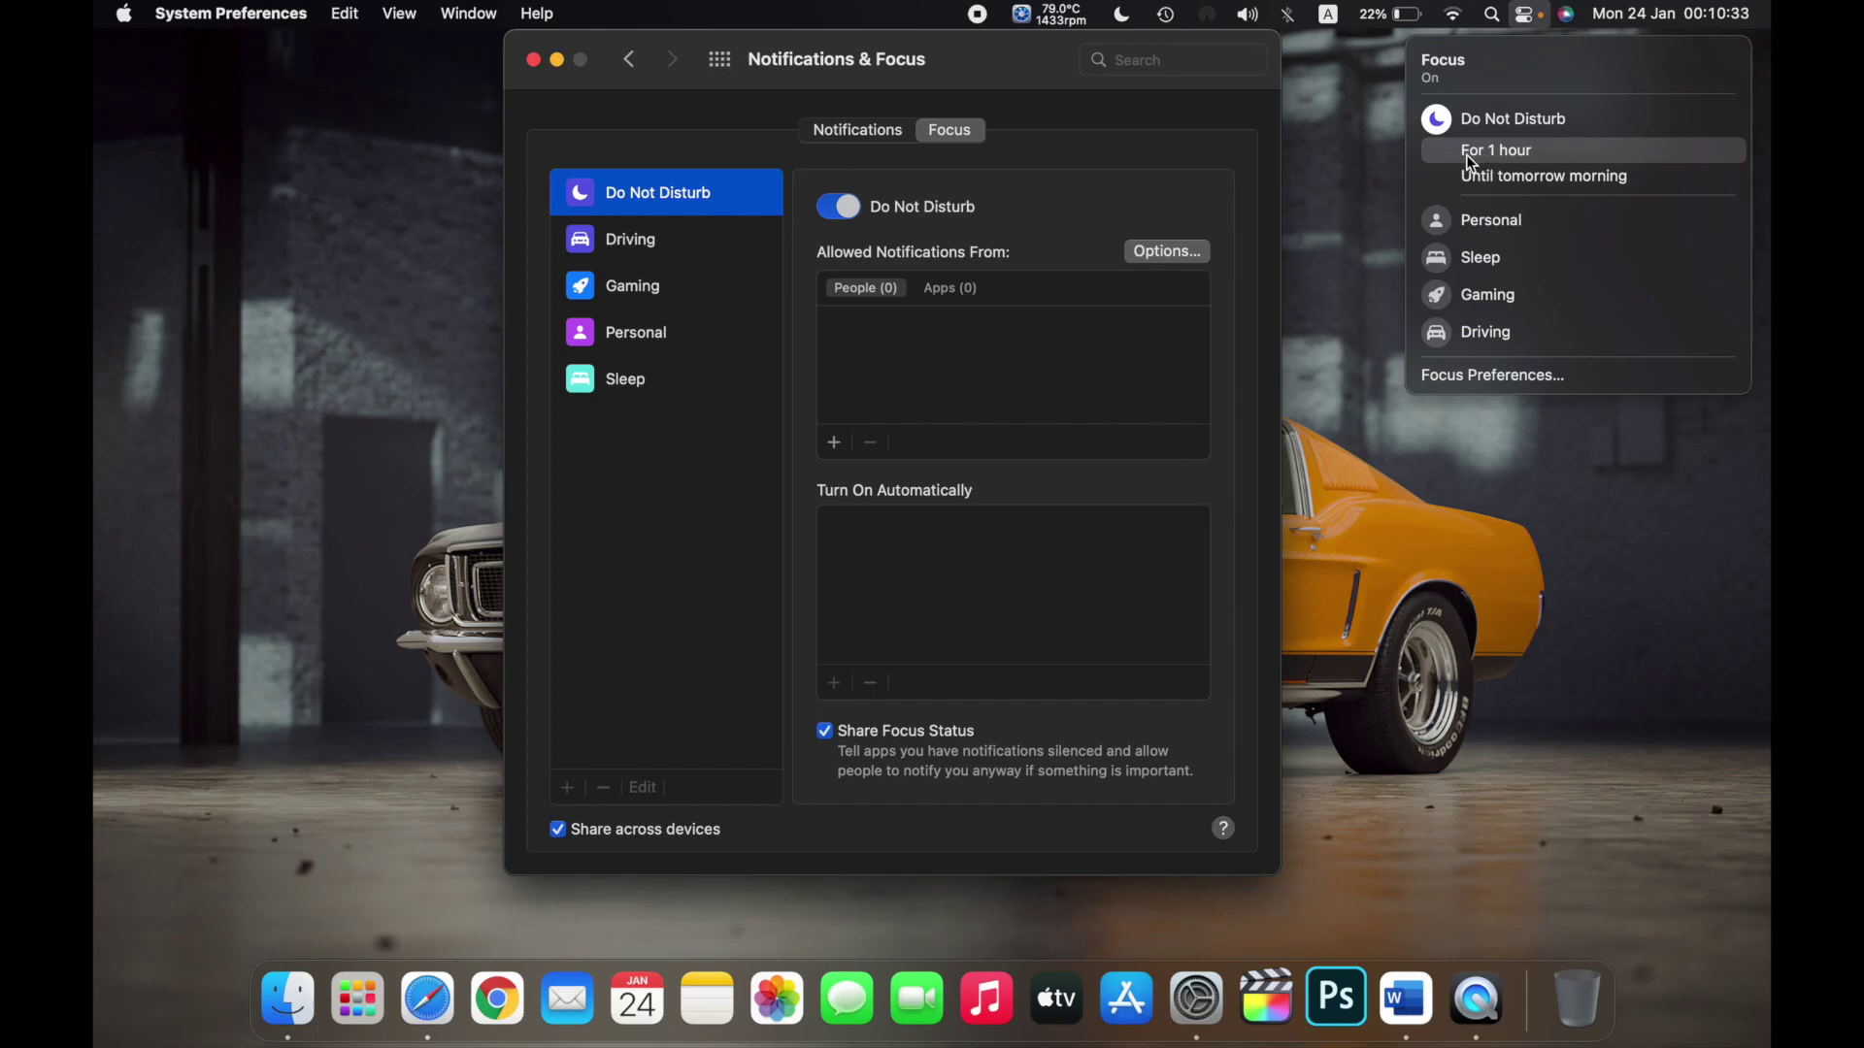
pyautogui.click(1530, 153)
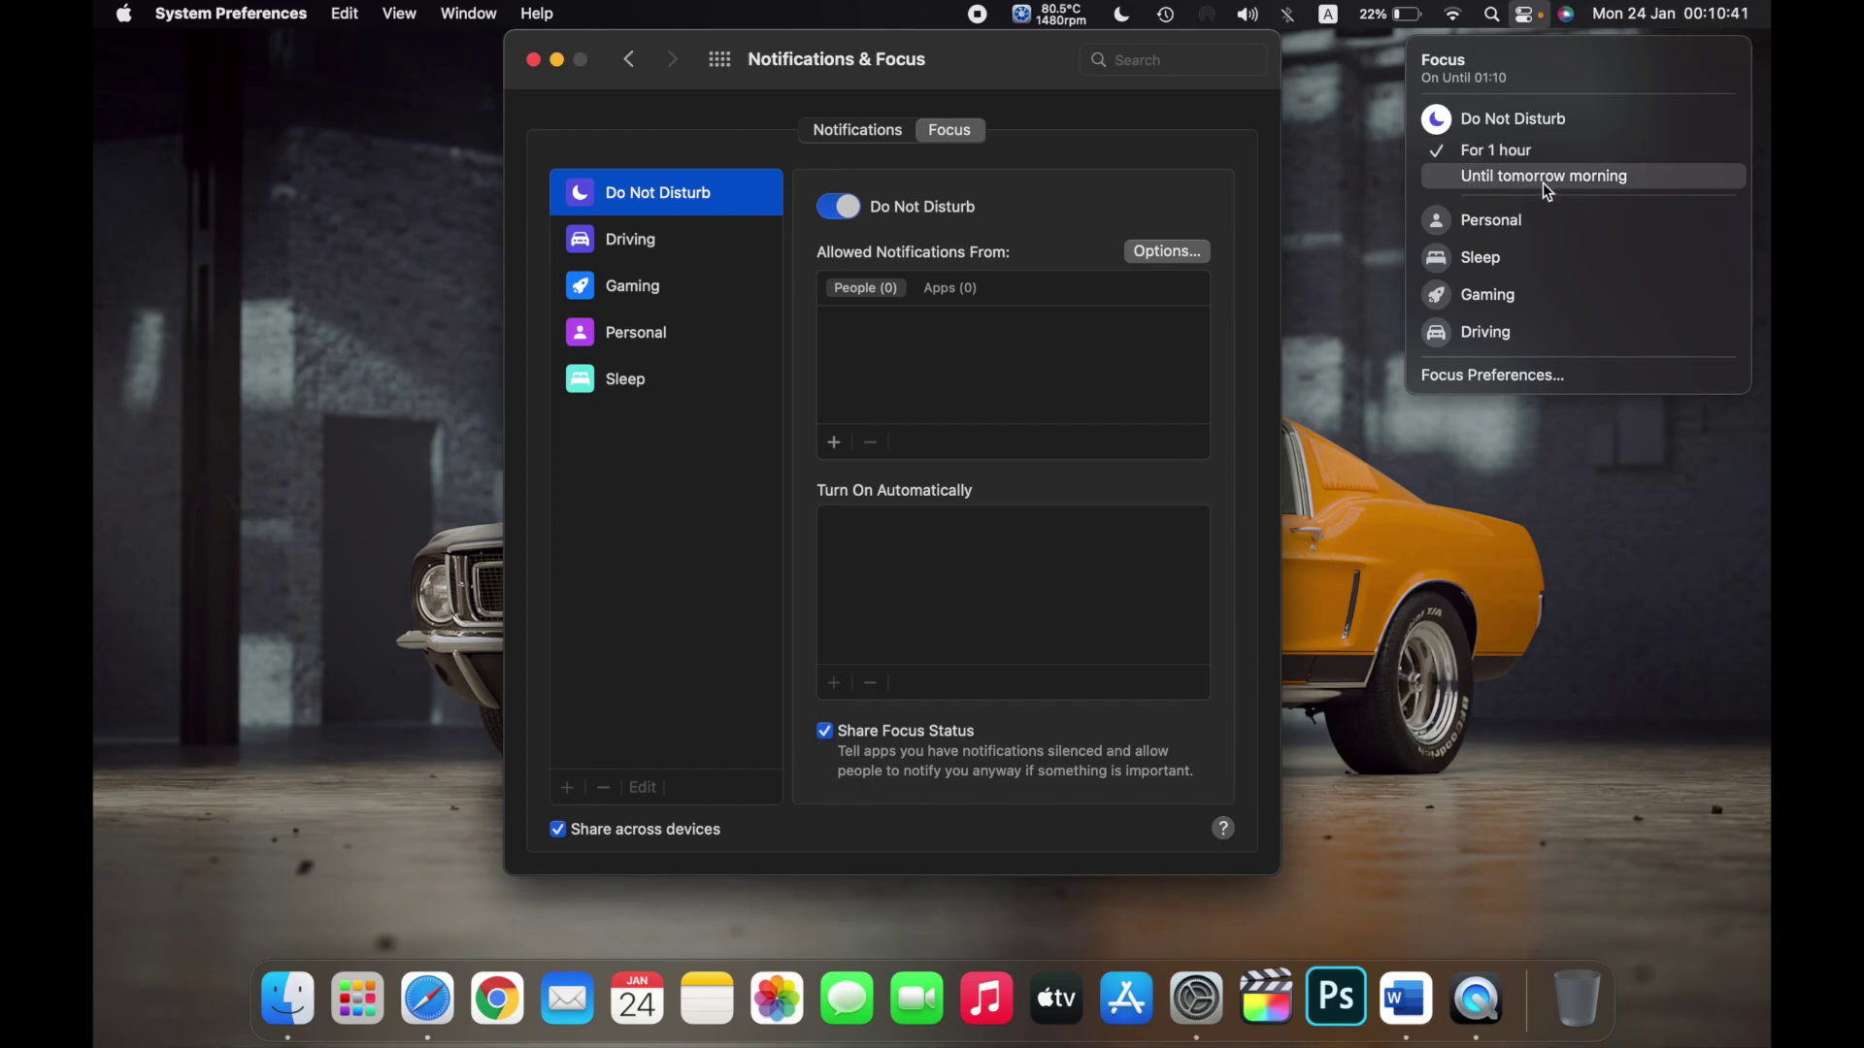
pyautogui.click(1553, 187)
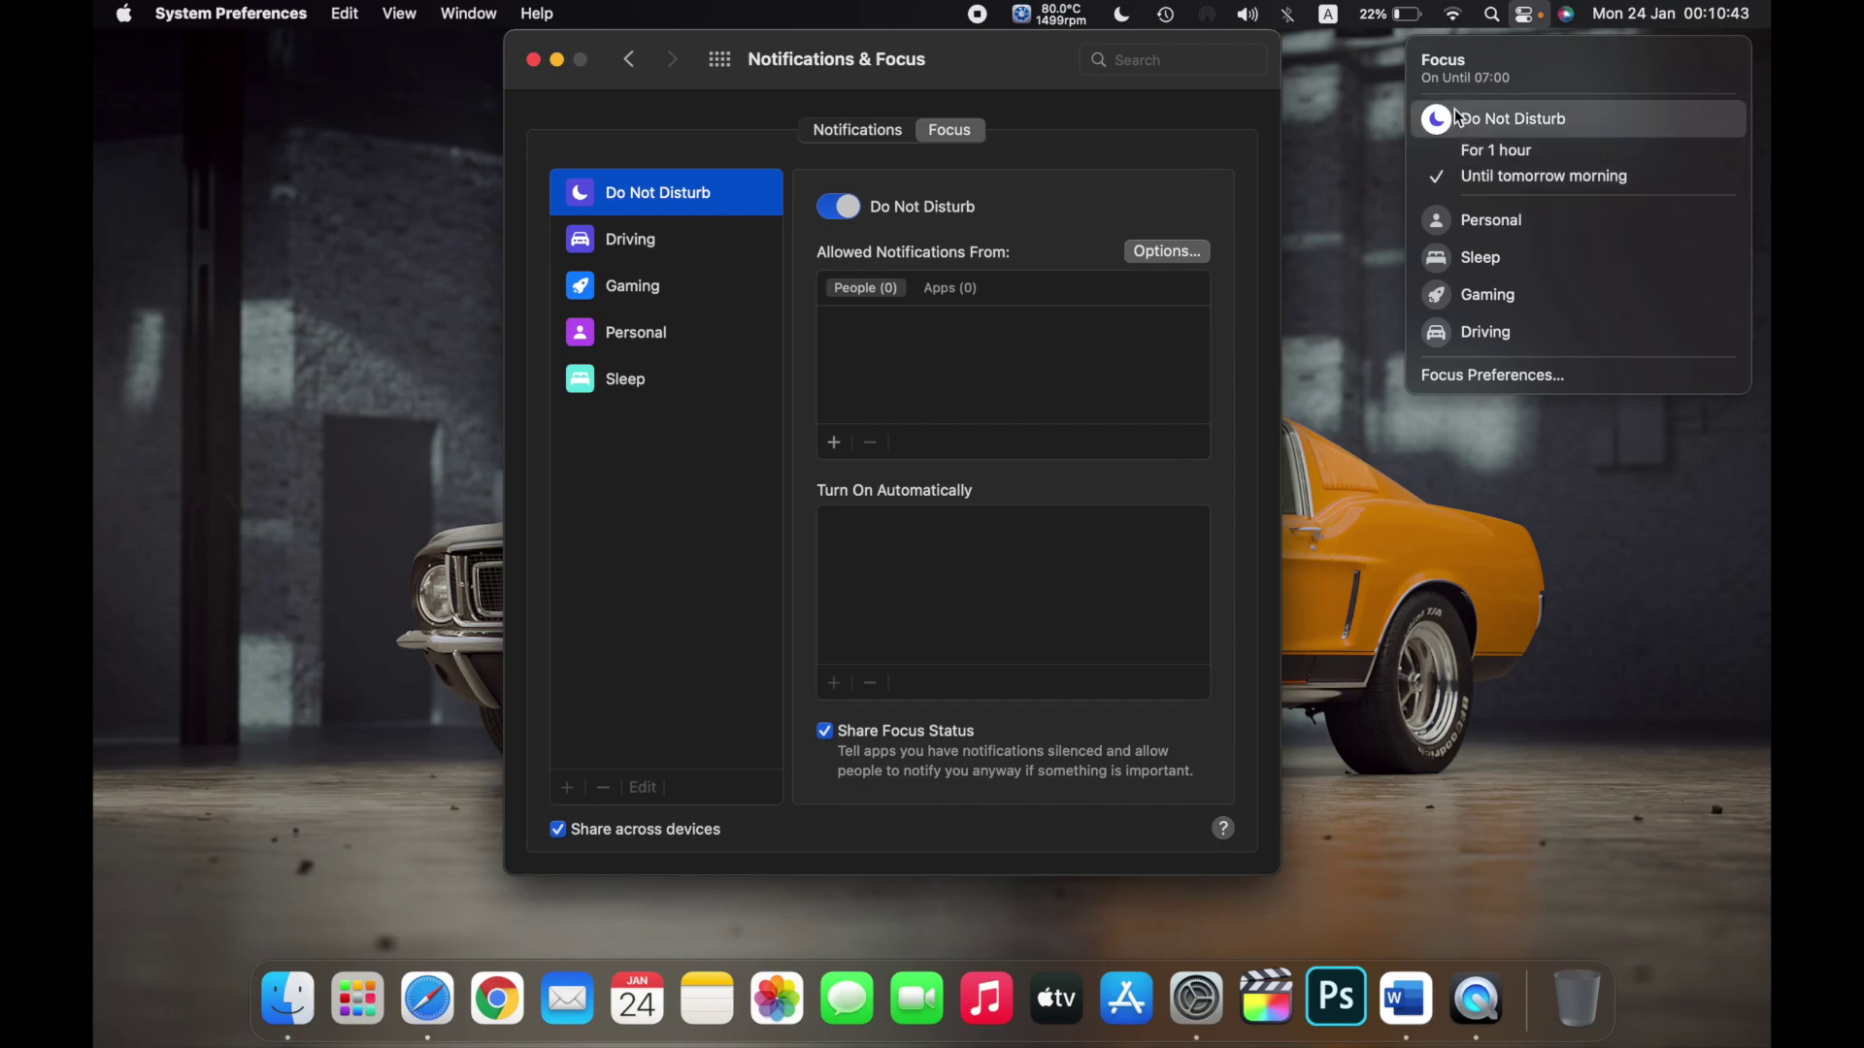